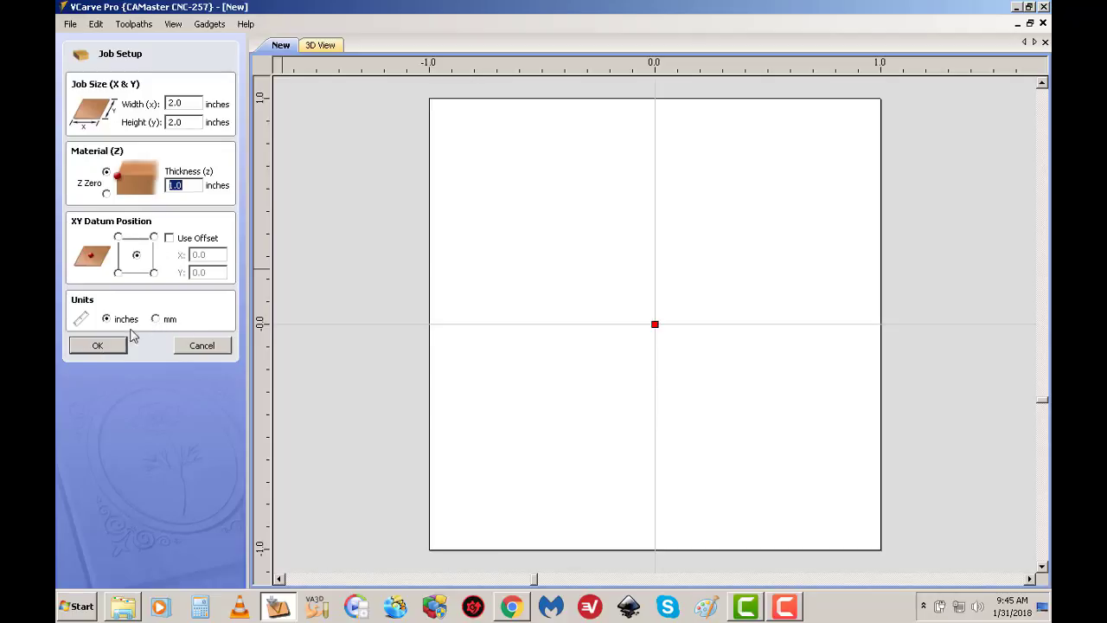
# Accept the job setup: 2.0 x 2.0 inch size, 1.0 inch thickness, centre XY datum and inch units
pyautogui.click(100, 349)
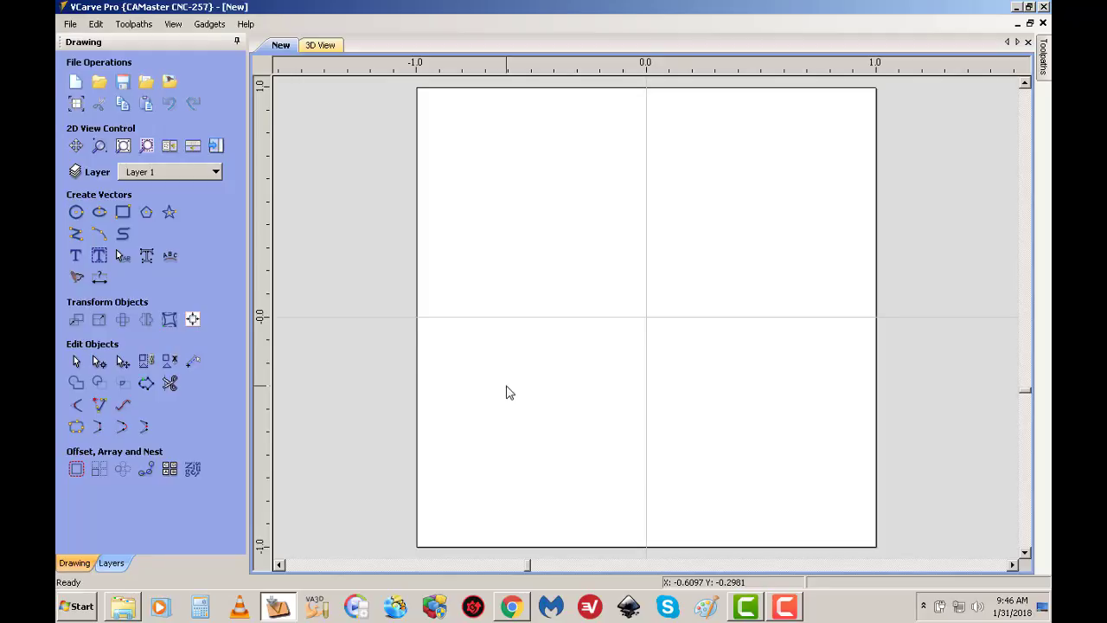
pyautogui.click(797, 611)
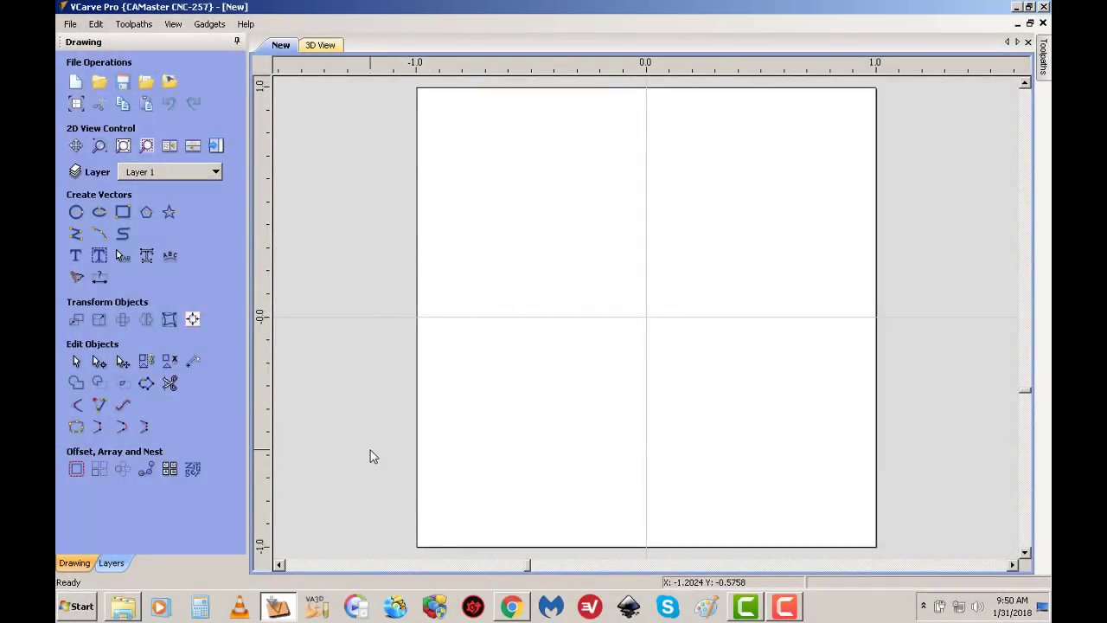
# Draw a circle near the middle of the material and set its diameter to 0.75 inches
pyautogui.click(75, 214)
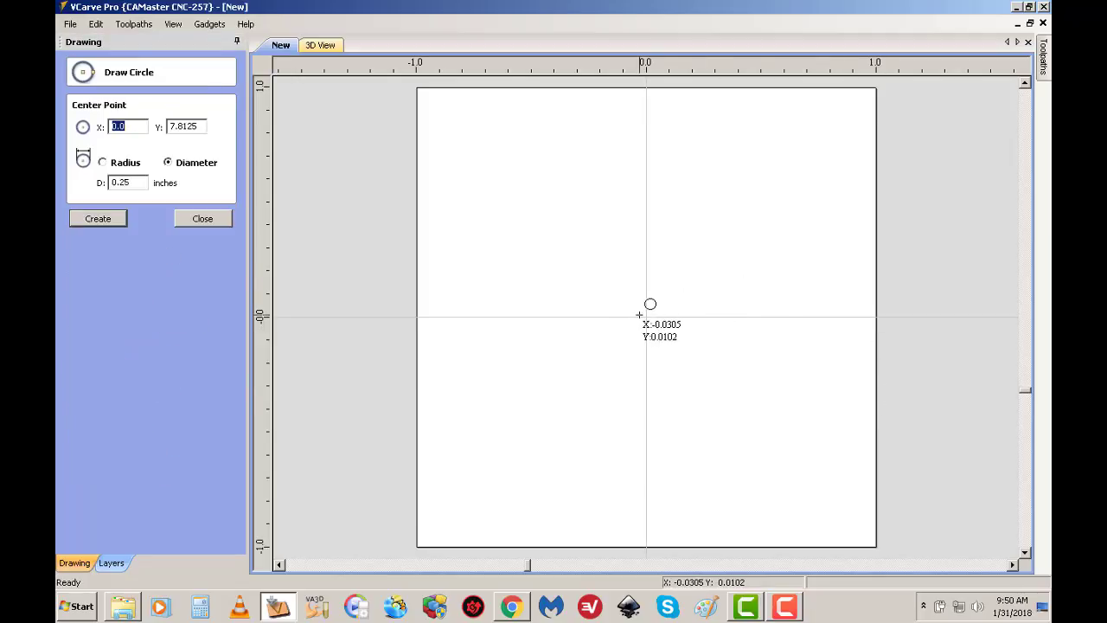
pyautogui.moveTo(626, 327); pyautogui.dragTo(656, 290)
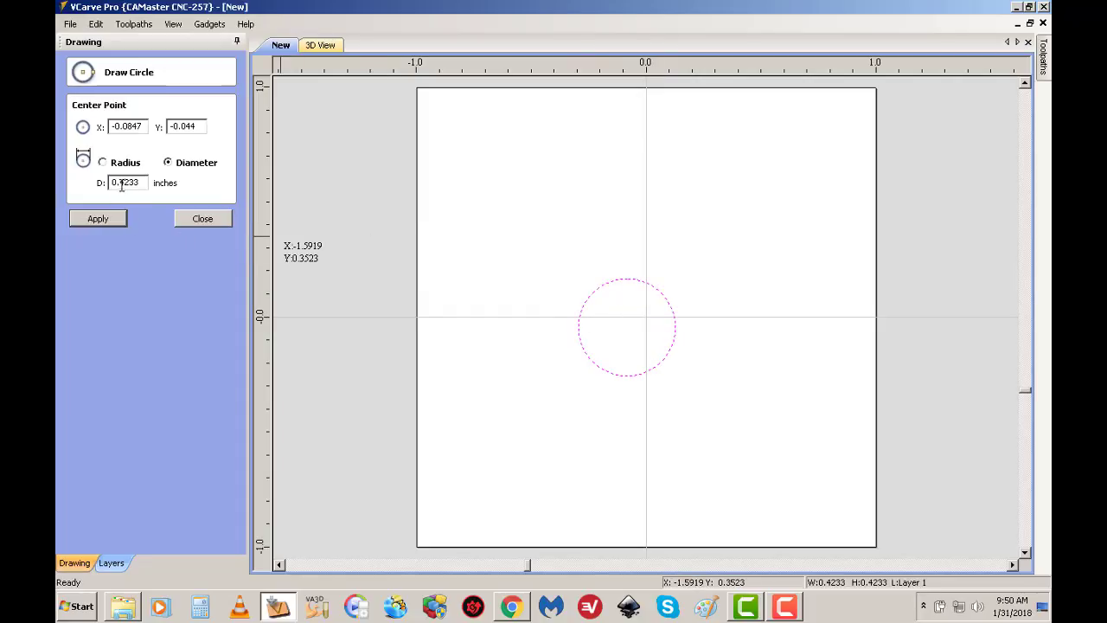
pyautogui.moveTo(122, 185); pyautogui.dragTo(140, 184)
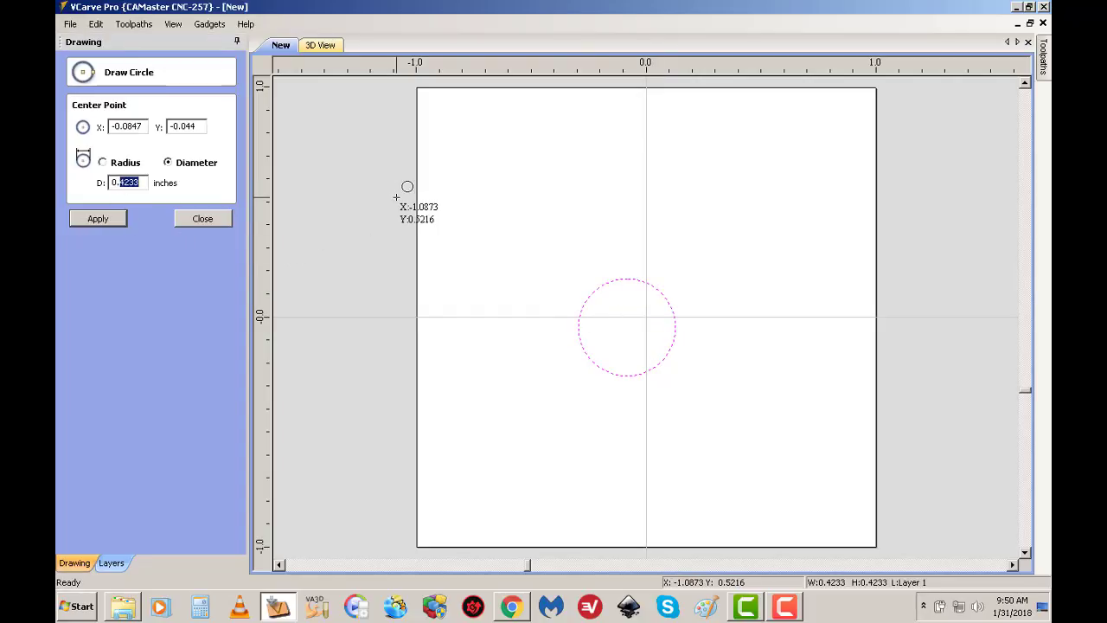
pyautogui.write('75')
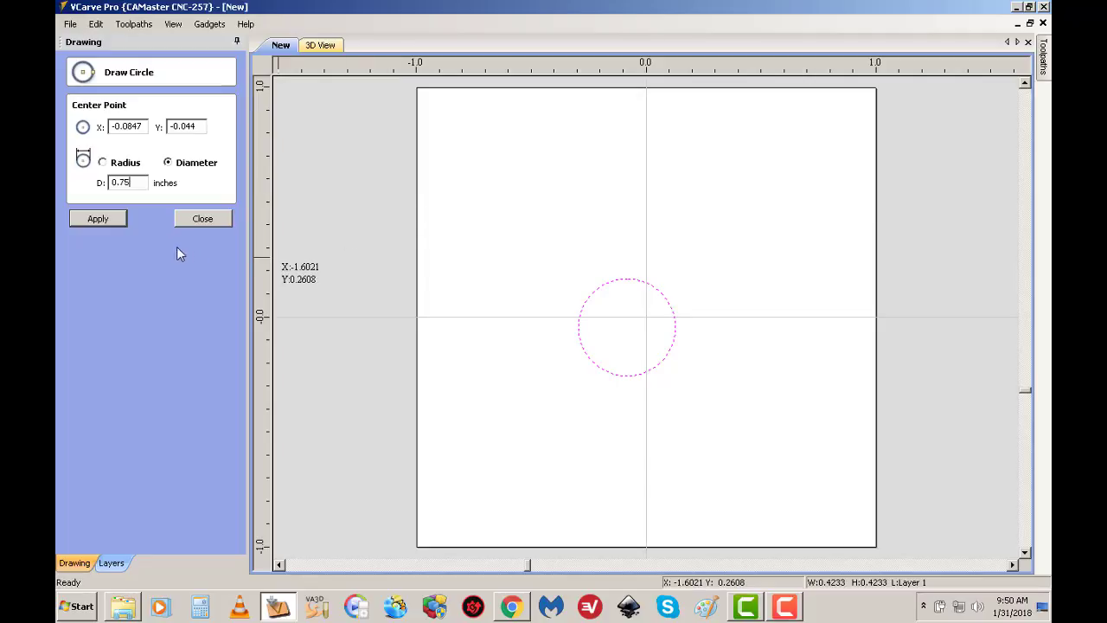
pyautogui.click(85, 221)
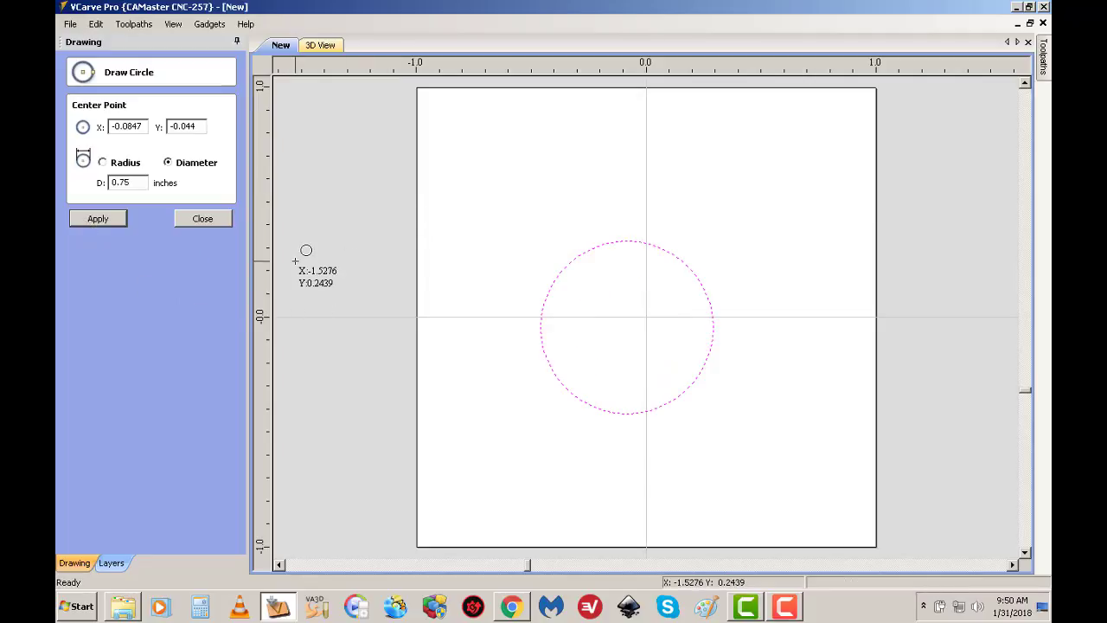
pyautogui.click(187, 219)
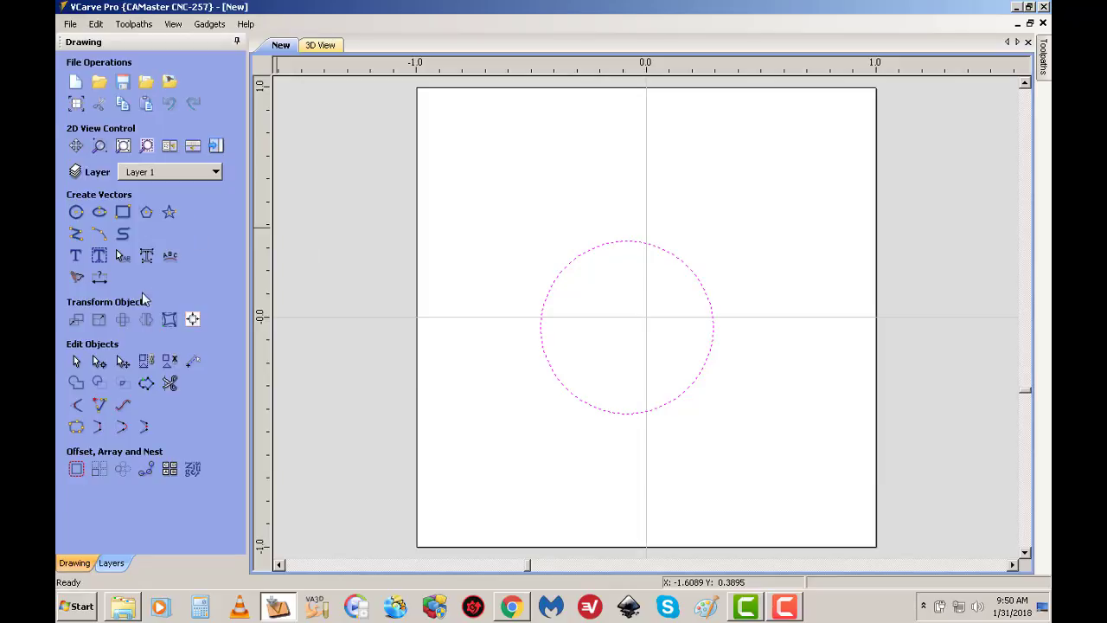
# Align the circle to the centre of the material both horizontally and vertically
pyautogui.click(193, 320)
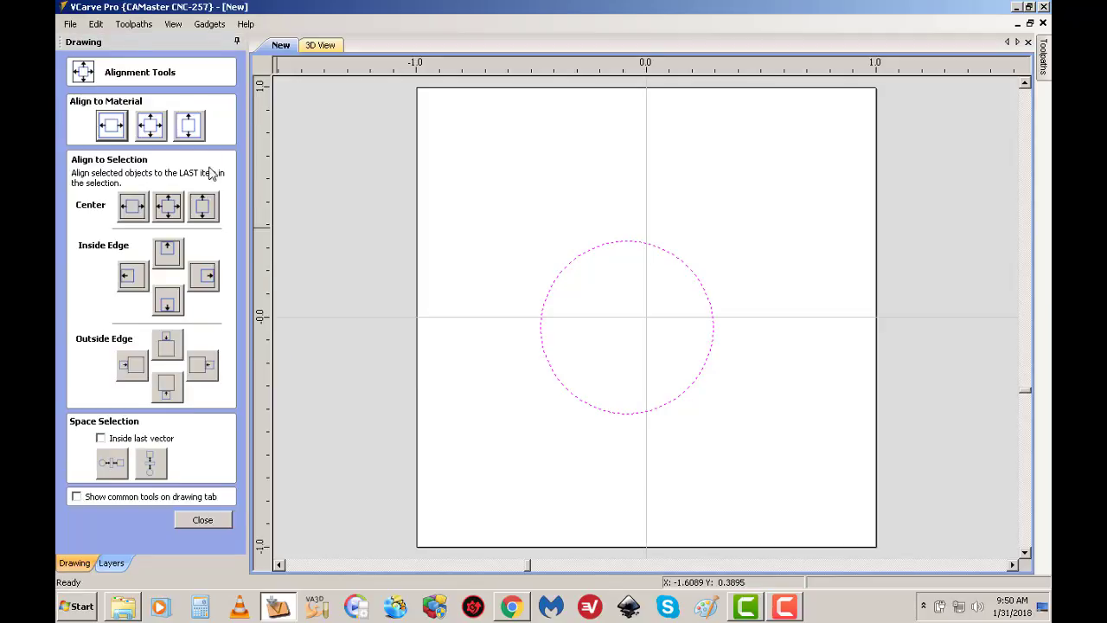
pyautogui.click(150, 127)
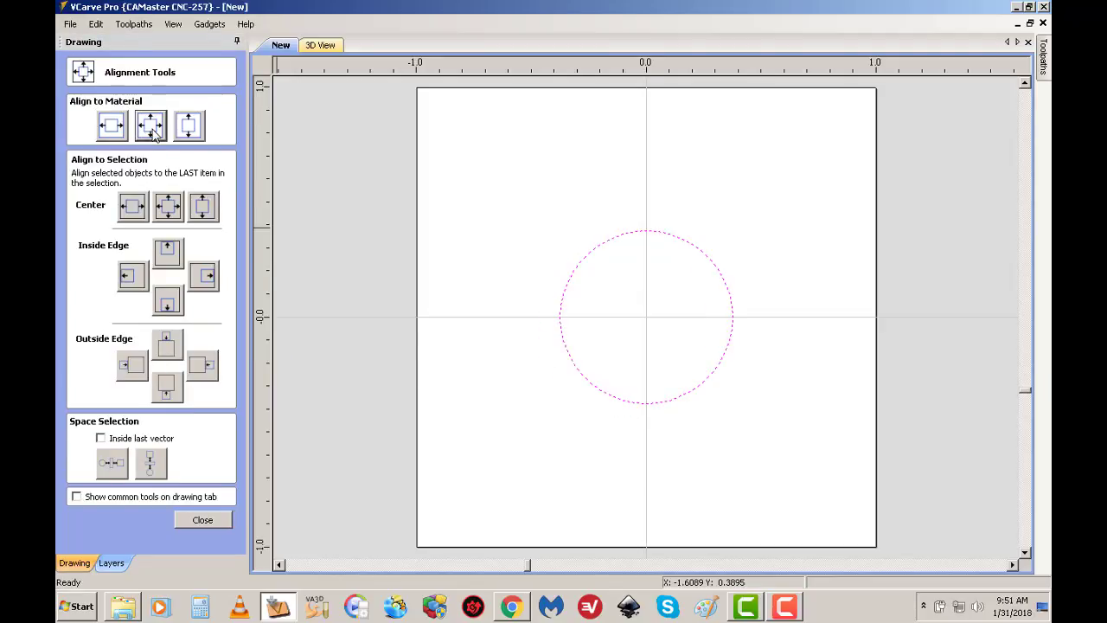
pyautogui.click(204, 522)
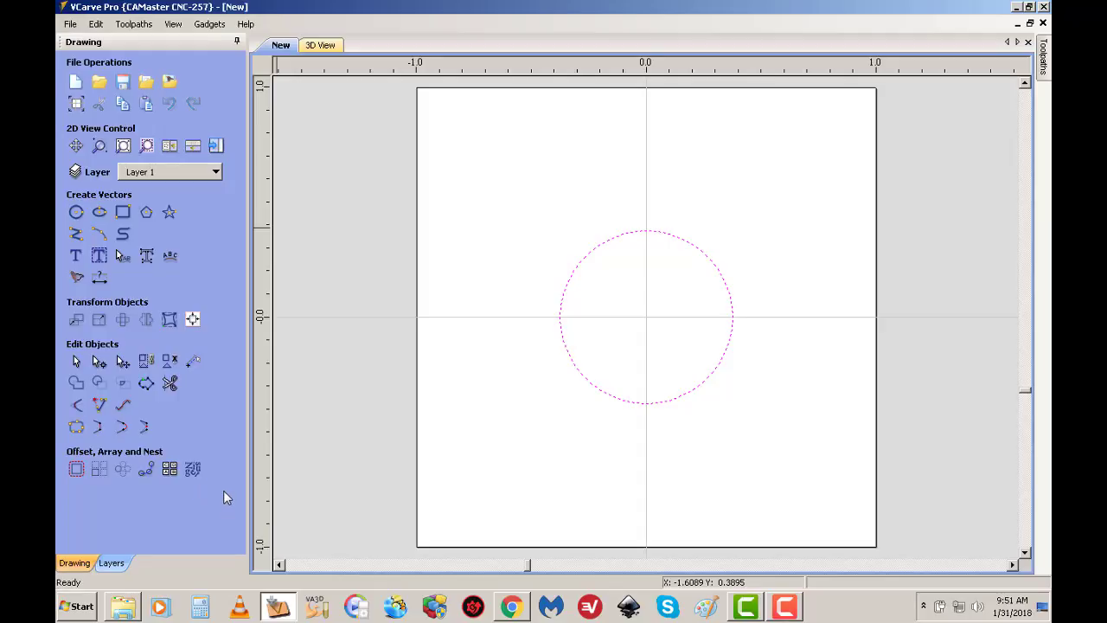
# Delete the circle's top and left nodes and the remaining upper-left span, keeping only the lower-right quarter arc
pyautogui.click(99, 364)
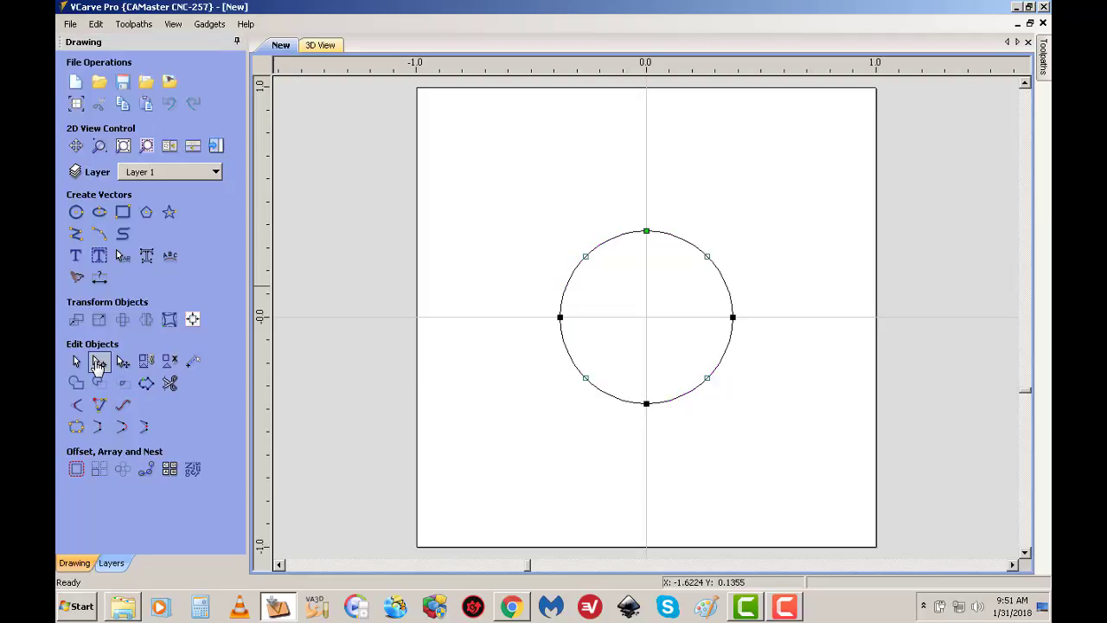
pyautogui.rightClick(645, 232)
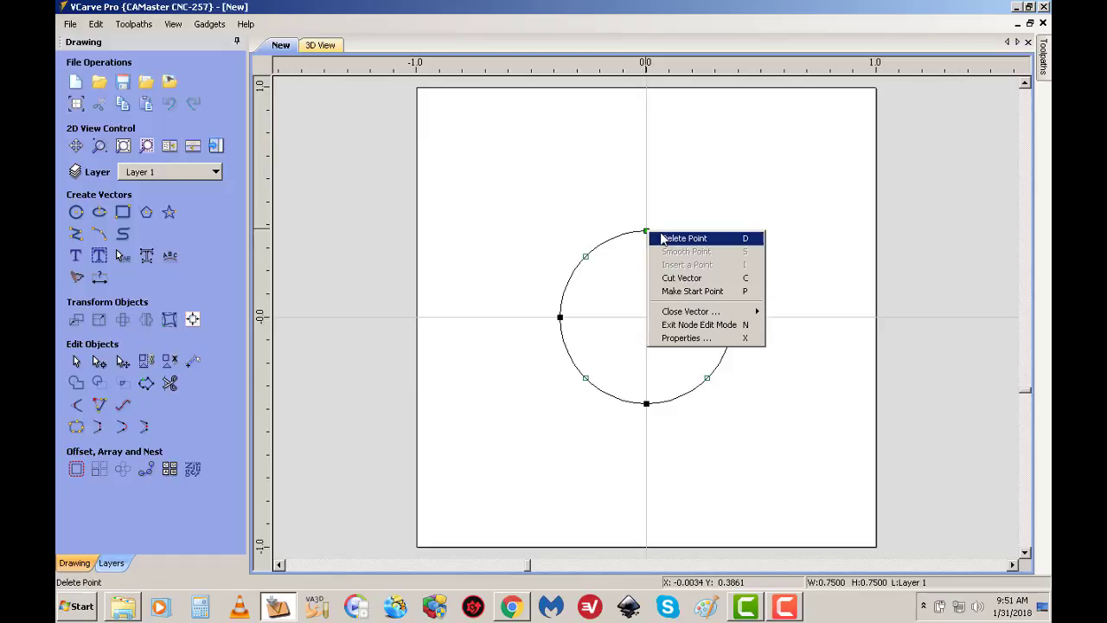
pyautogui.click(670, 237)
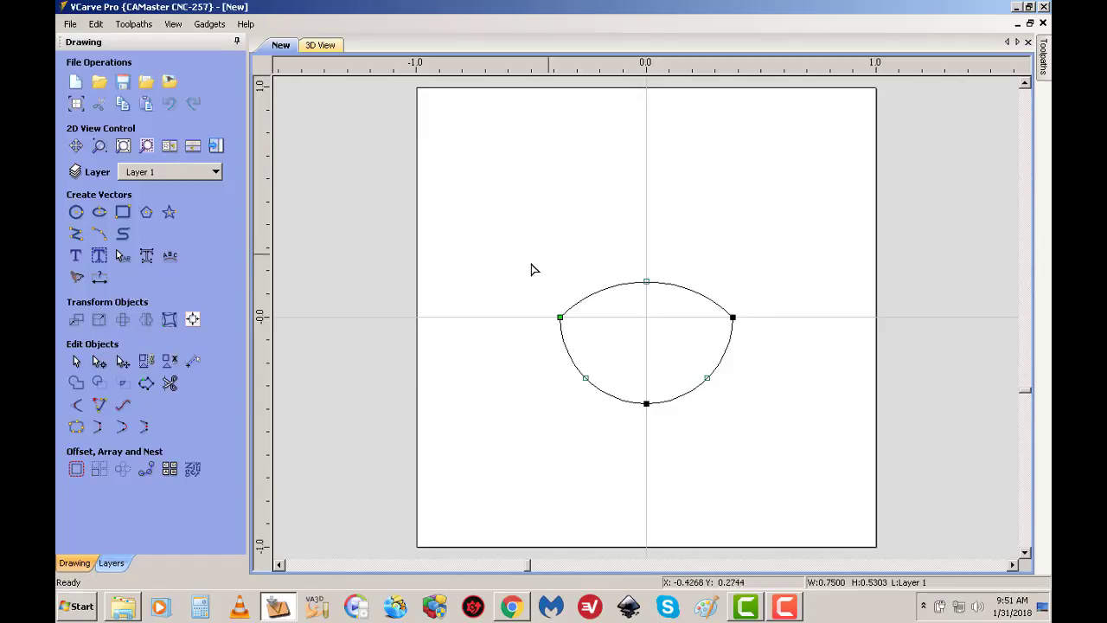
pyautogui.rightClick(561, 318)
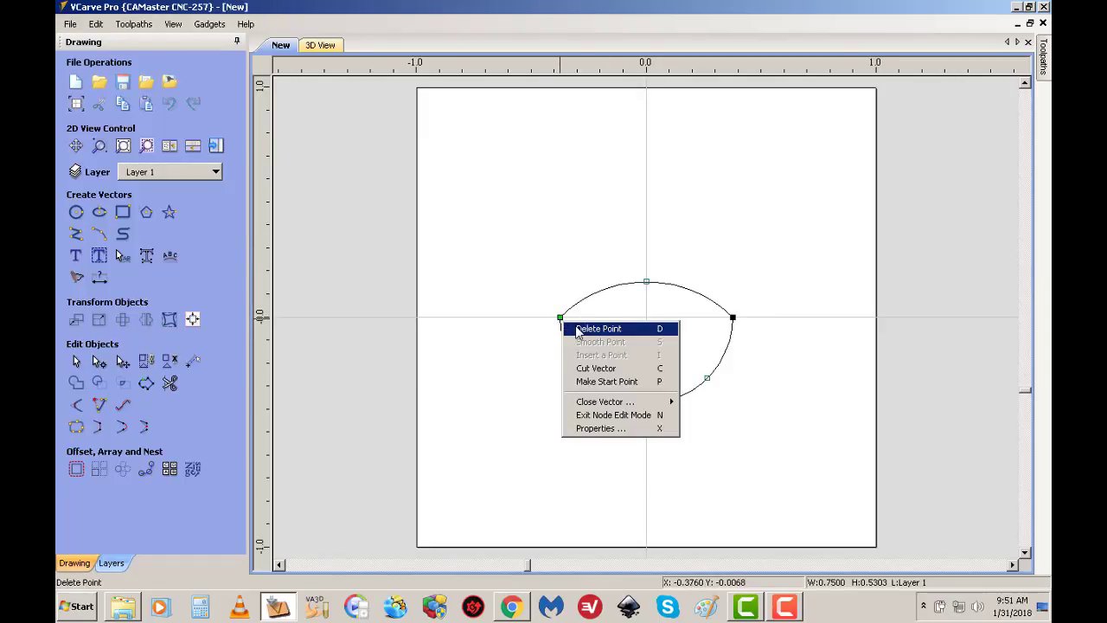
pyautogui.click(575, 329)
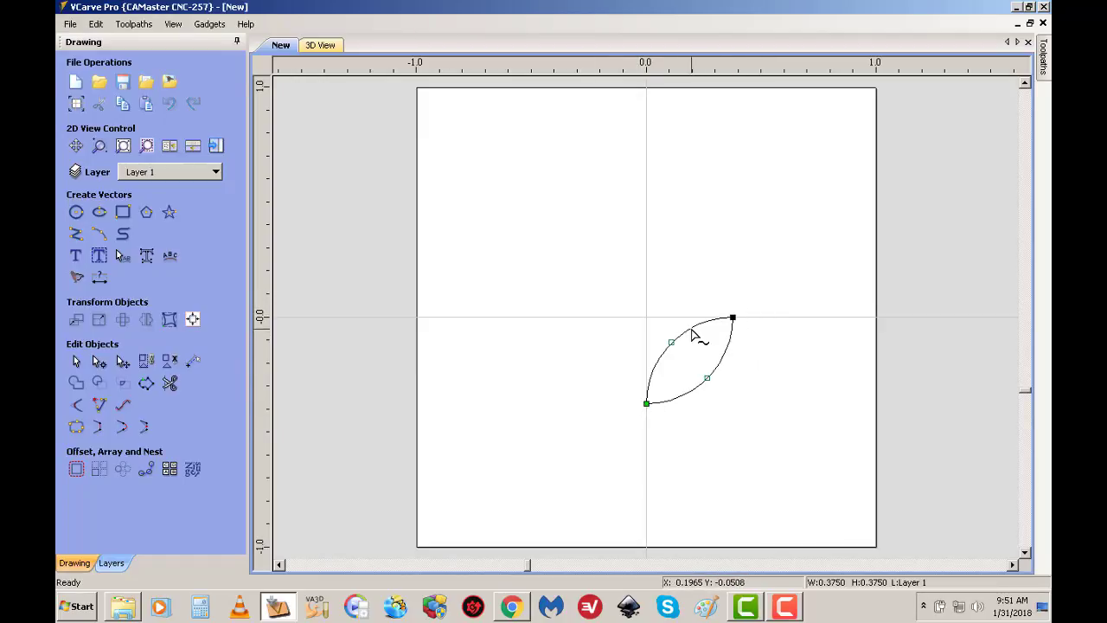
pyautogui.rightClick(692, 333)
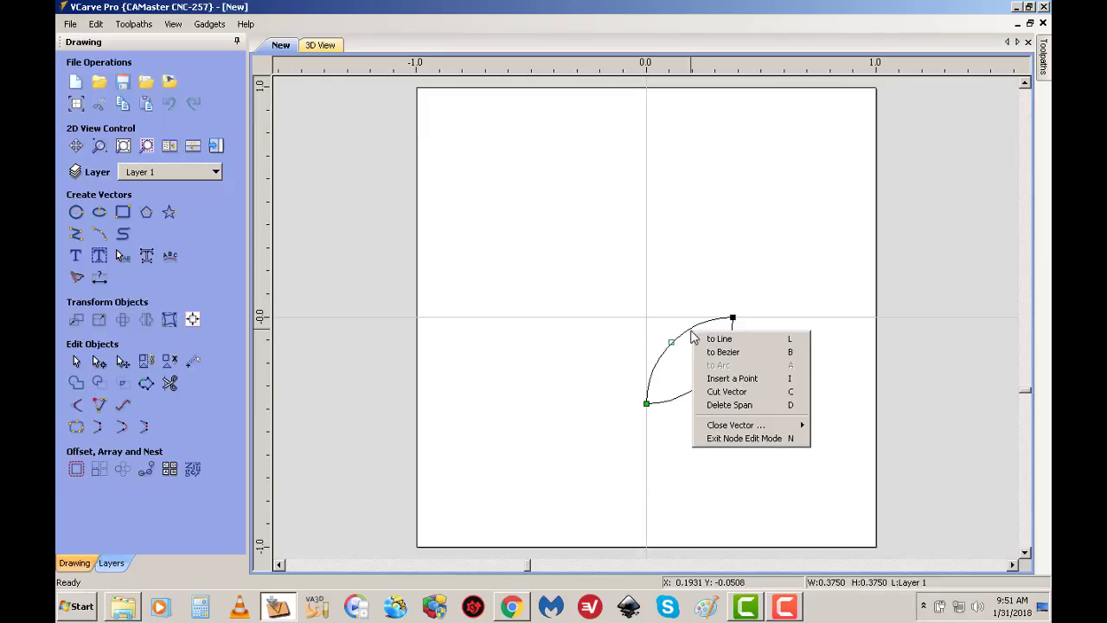
pyautogui.click(729, 405)
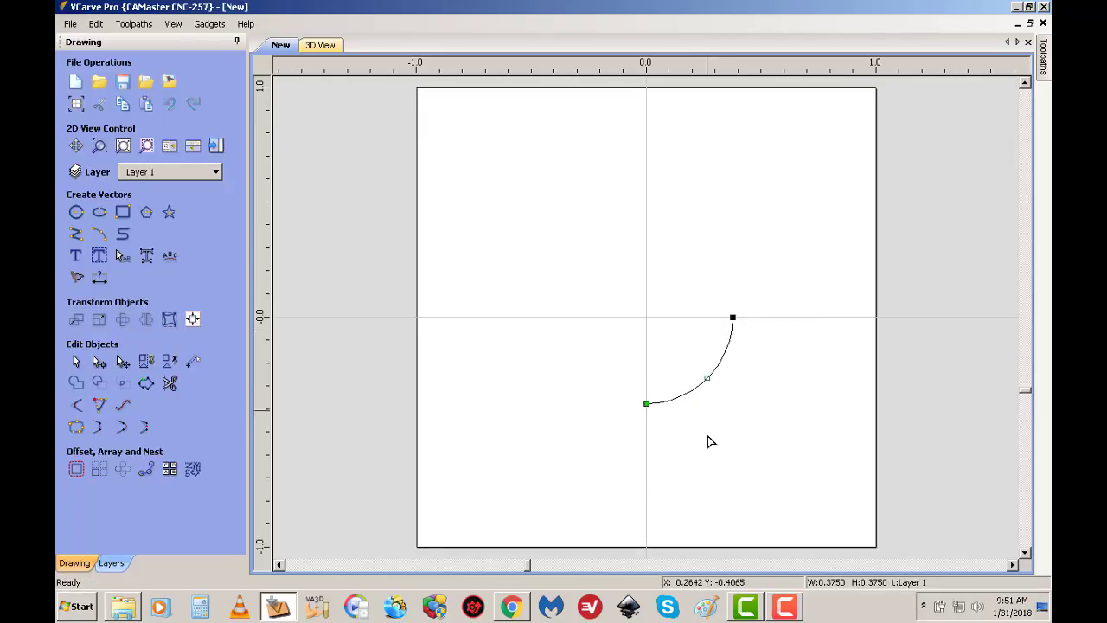
pyautogui.click(76, 363)
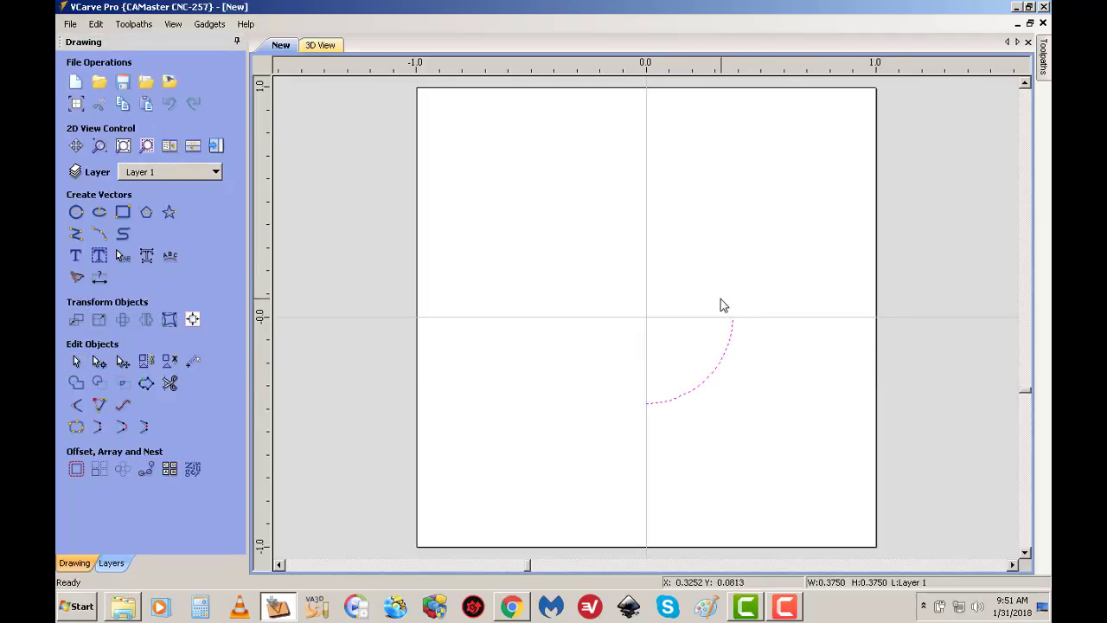
# Align the quarter arc to the centre of the material in both directions
pyautogui.click(191, 321)
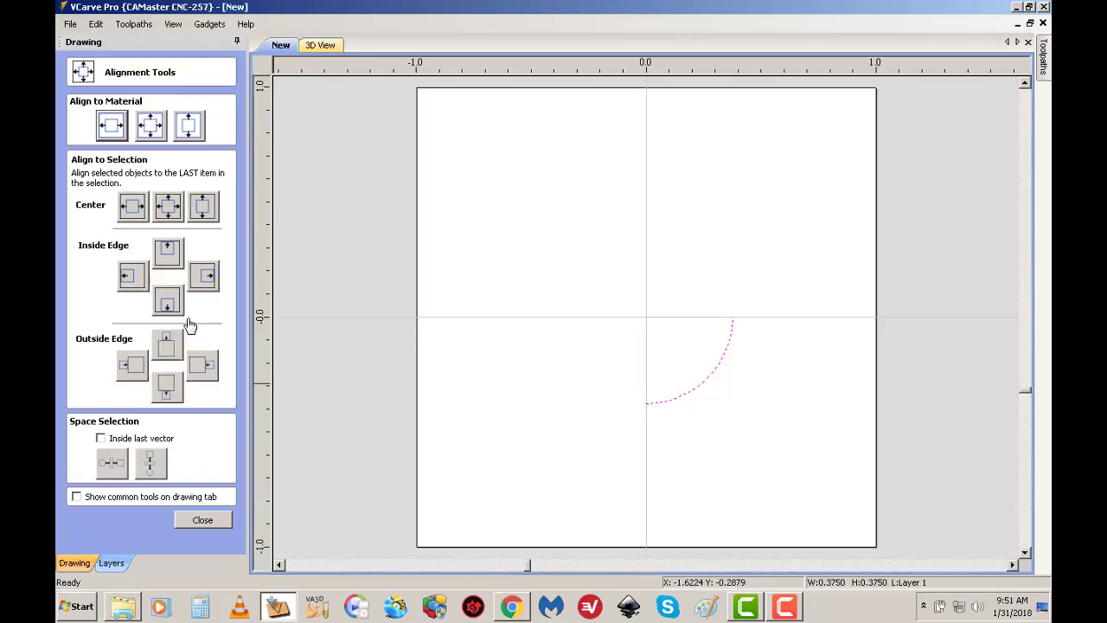
pyautogui.click(151, 123)
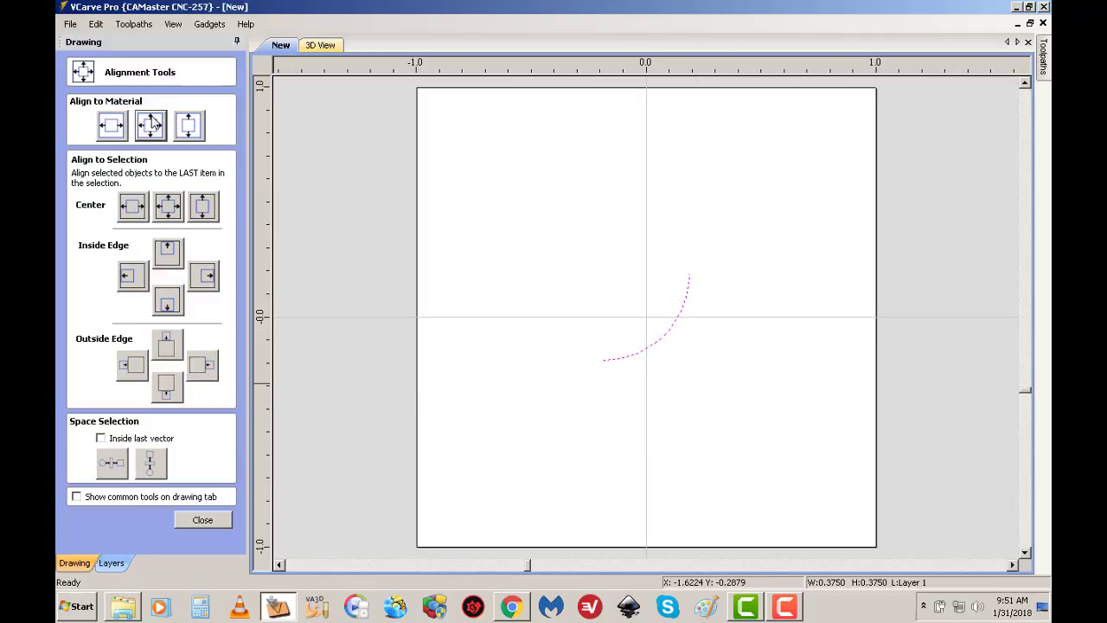
pyautogui.click(202, 520)
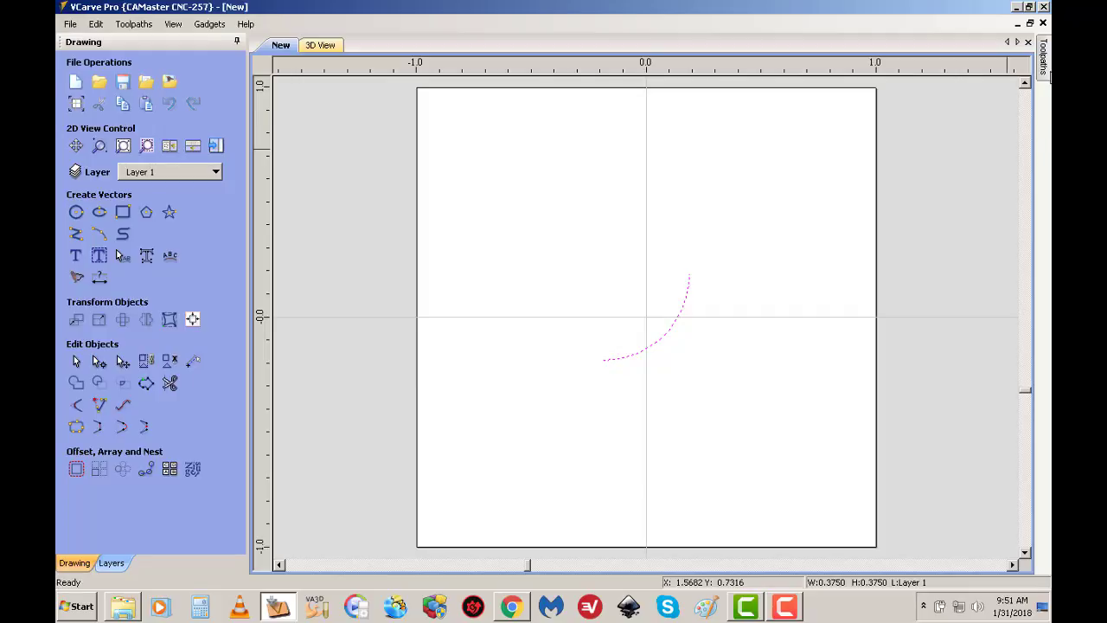
# Show the toolpath operations and keep them permanently visible beside the drawing
pyautogui.moveTo(1045, 69)
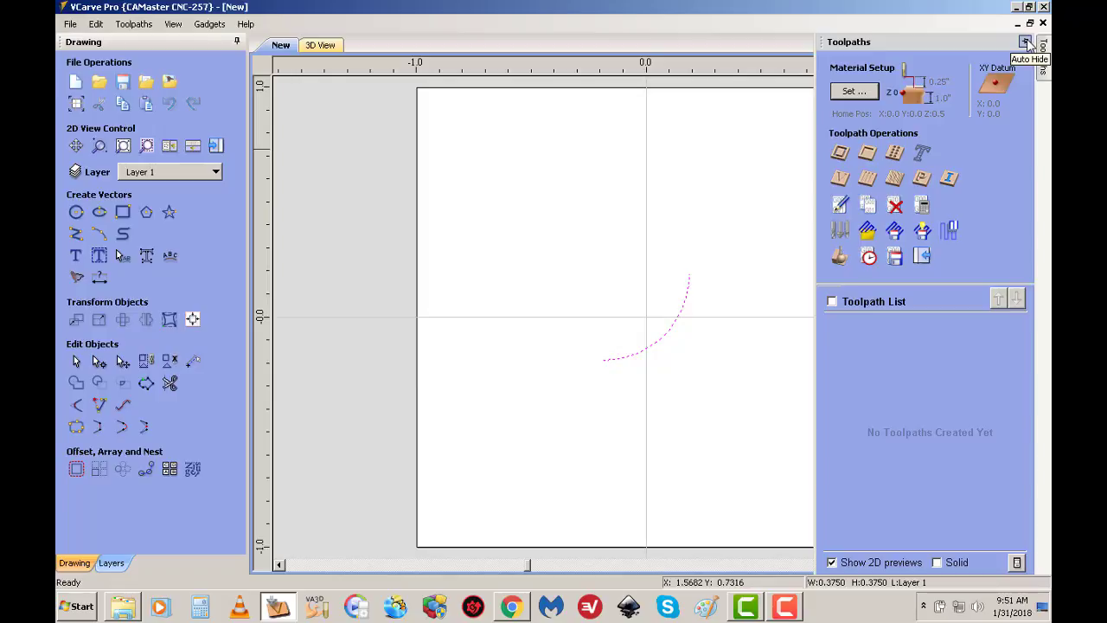
pyautogui.click(1026, 43)
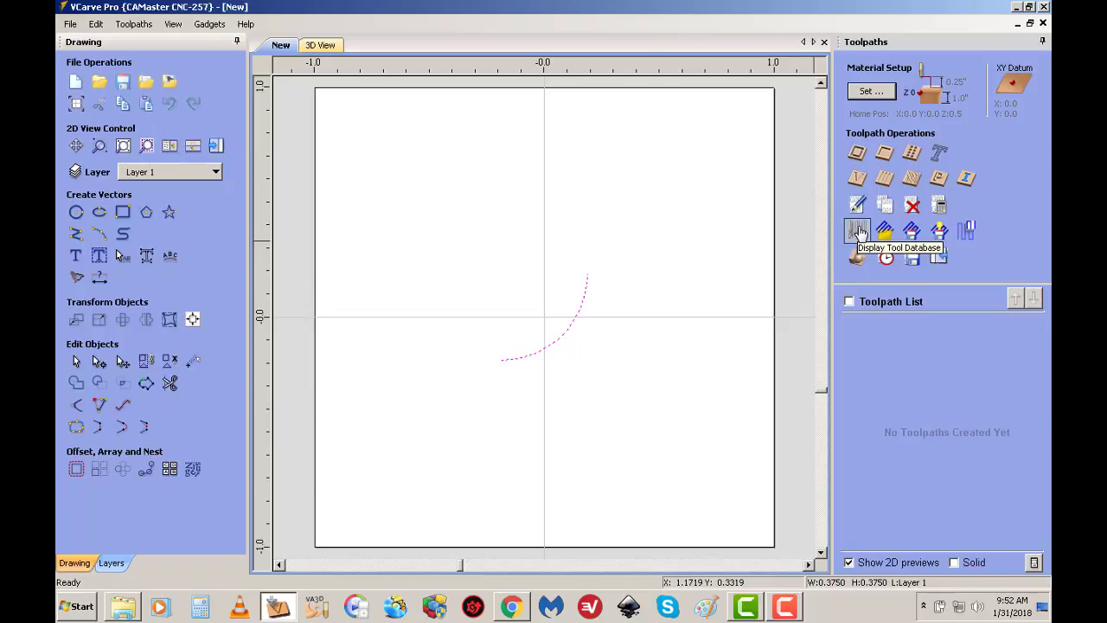
pyautogui.click(419, 223)
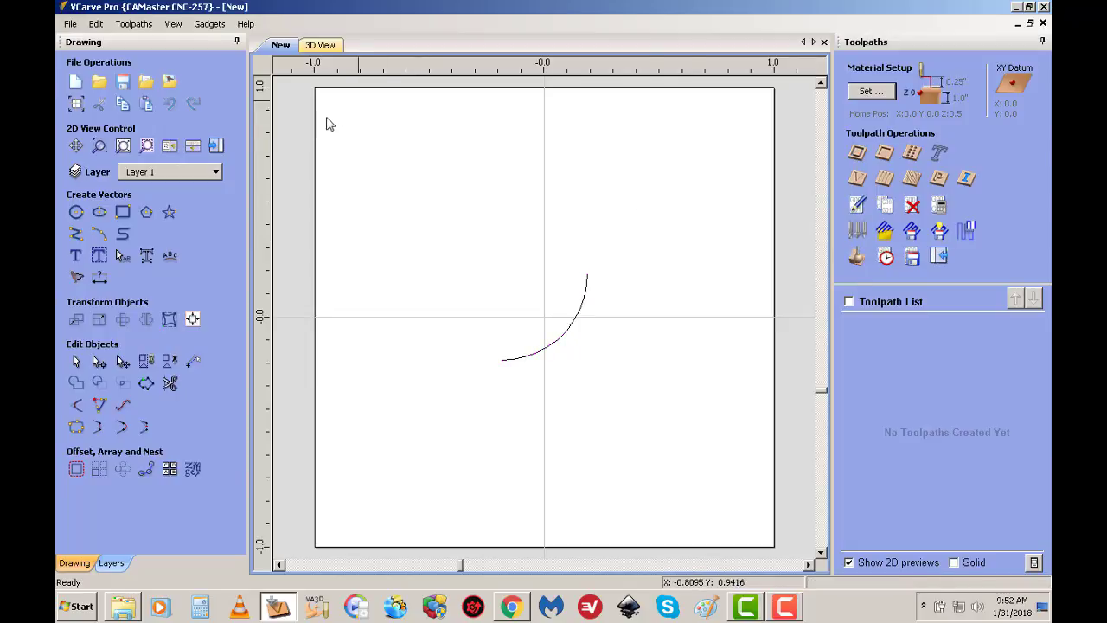
pyautogui.click(135, 27)
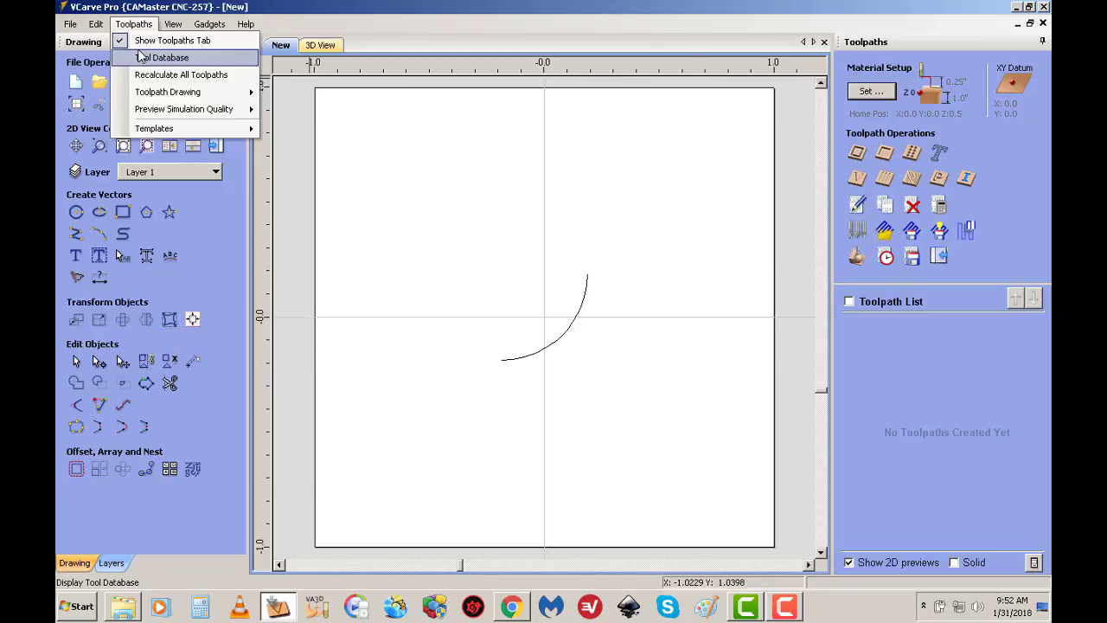
pyautogui.click(141, 57)
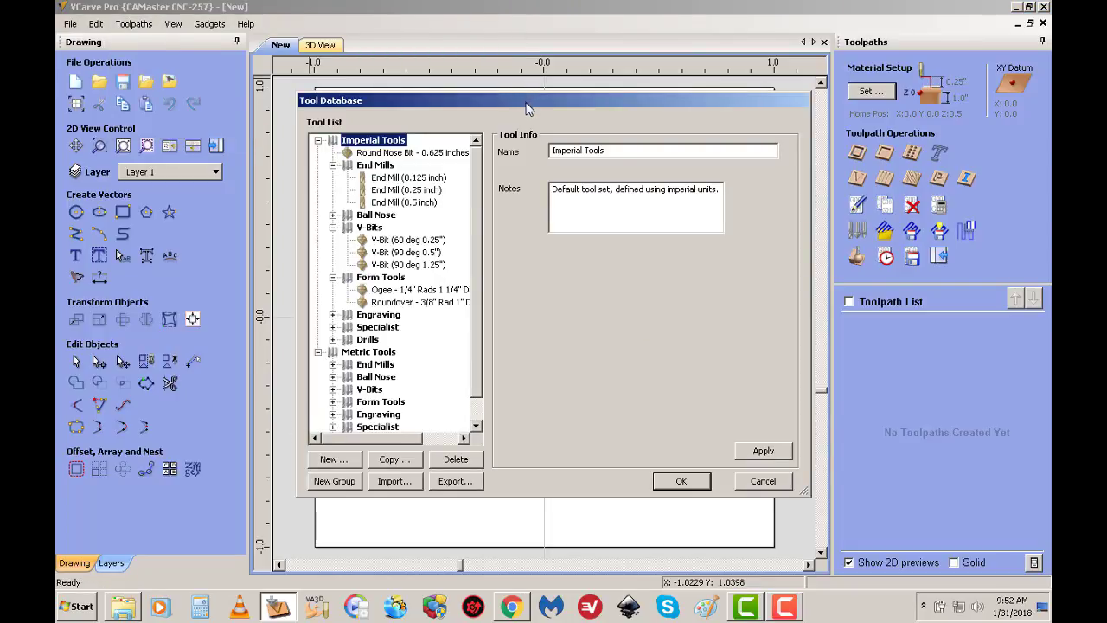
pyautogui.moveTo(529, 102); pyautogui.dragTo(509, 372)
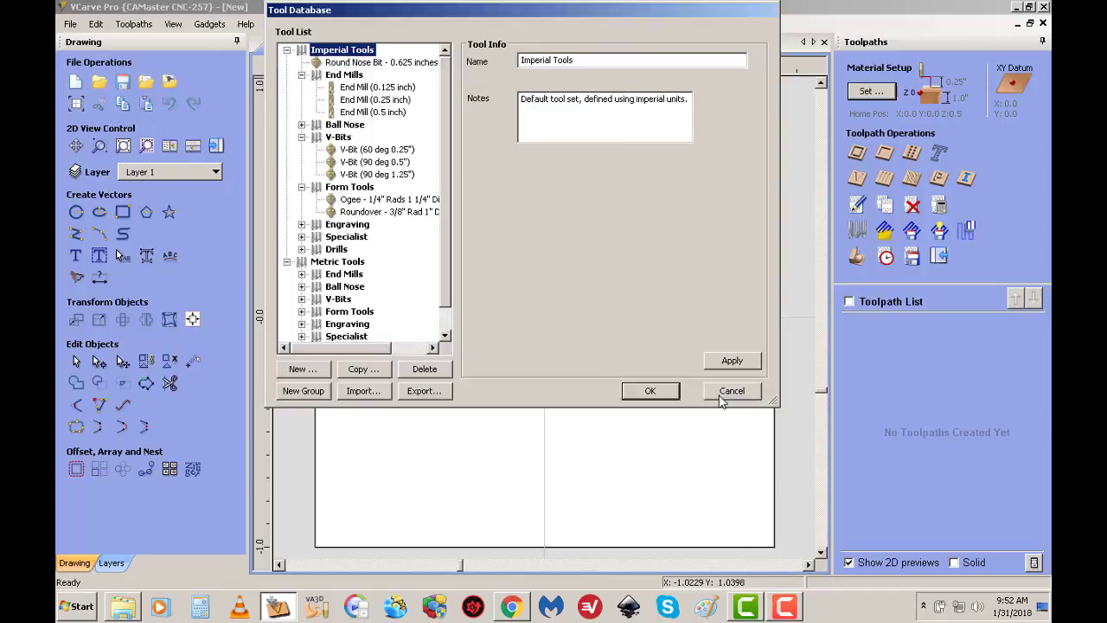
pyautogui.click(732, 390)
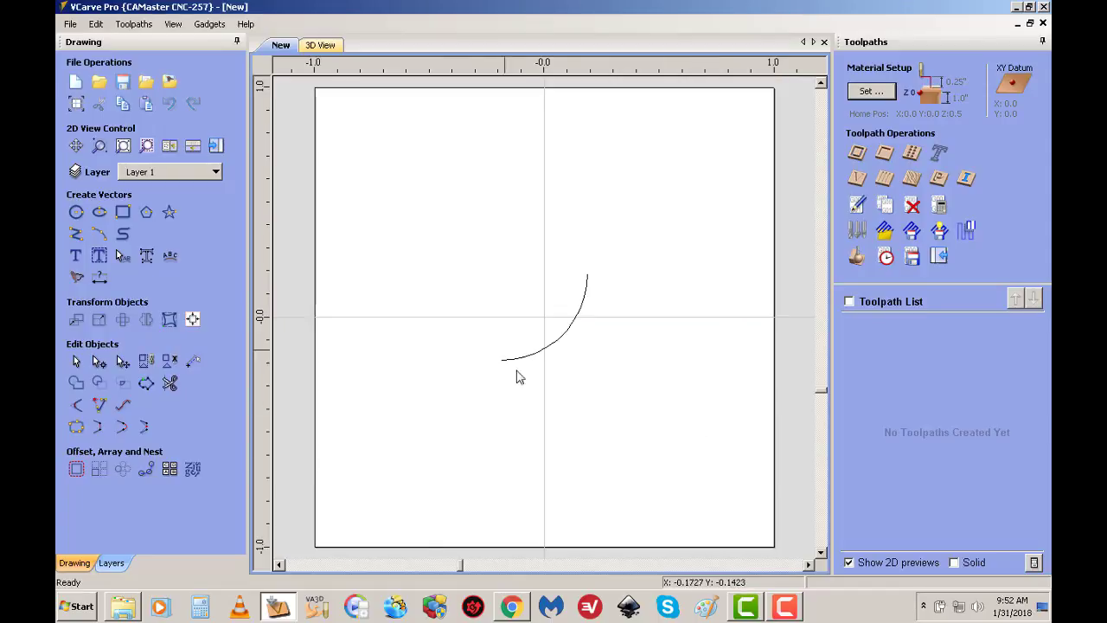
# With the quarter arc selected, create a new tool under Imperial Tools in the tool database, using the Form Tool type
pyautogui.moveTo(568, 369); pyautogui.dragTo(516, 313)
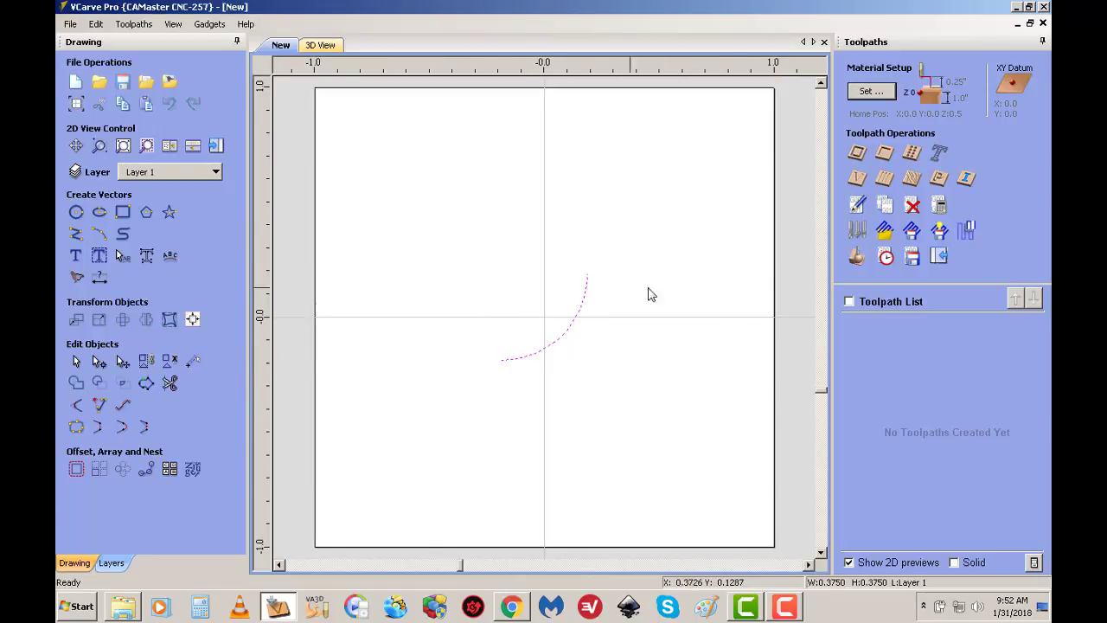
pyautogui.click(856, 230)
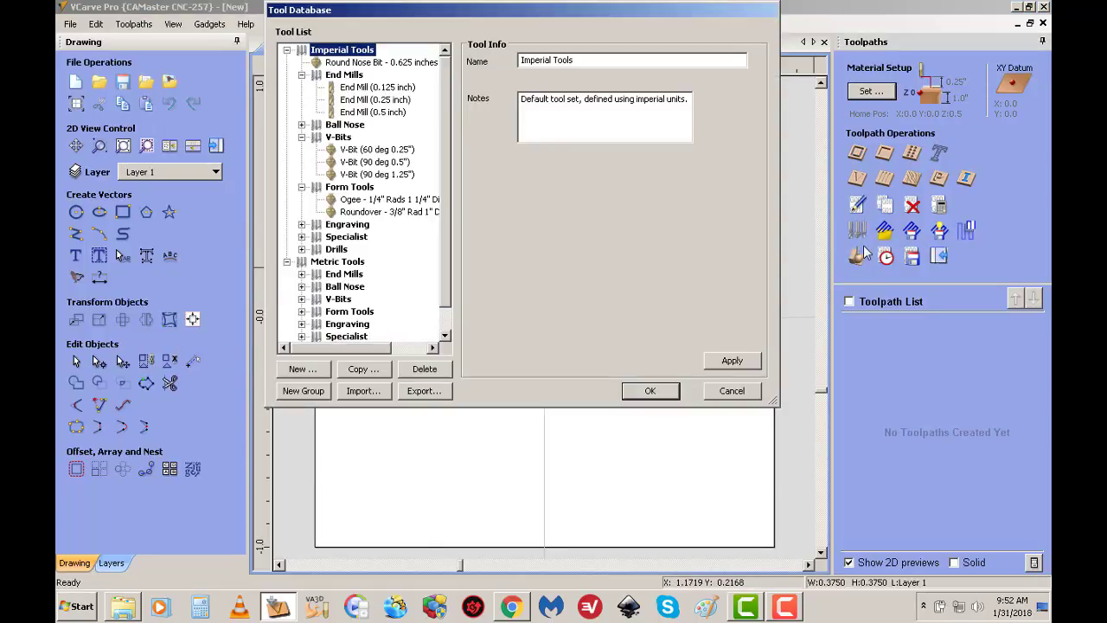
pyautogui.moveTo(595, 10); pyautogui.dragTo(561, 202)
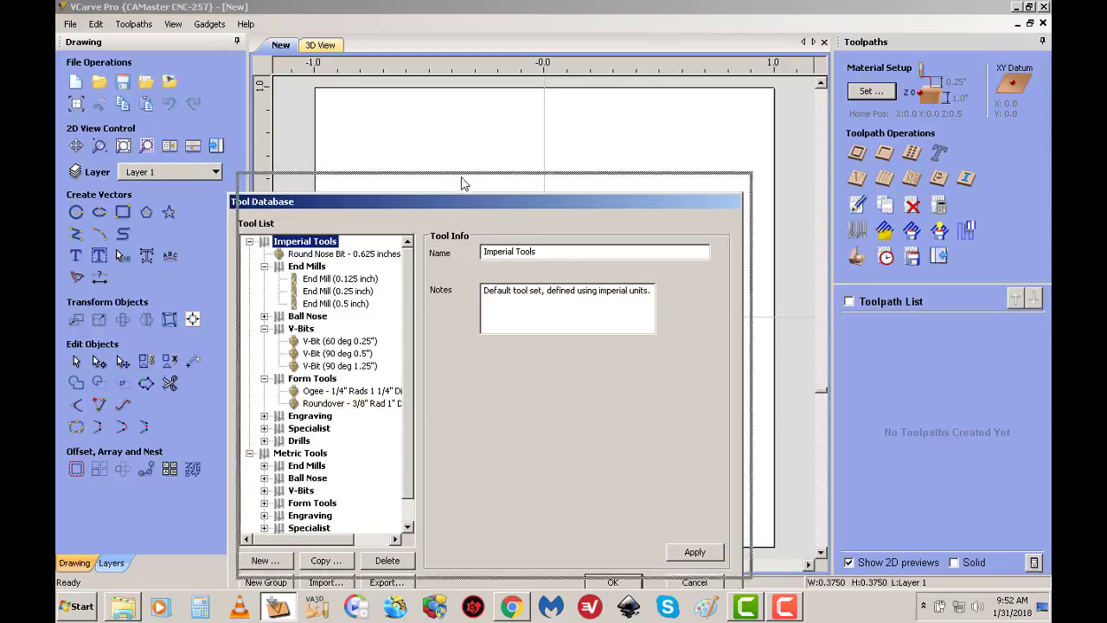
pyautogui.moveTo(448, 206); pyautogui.dragTo(463, 164)
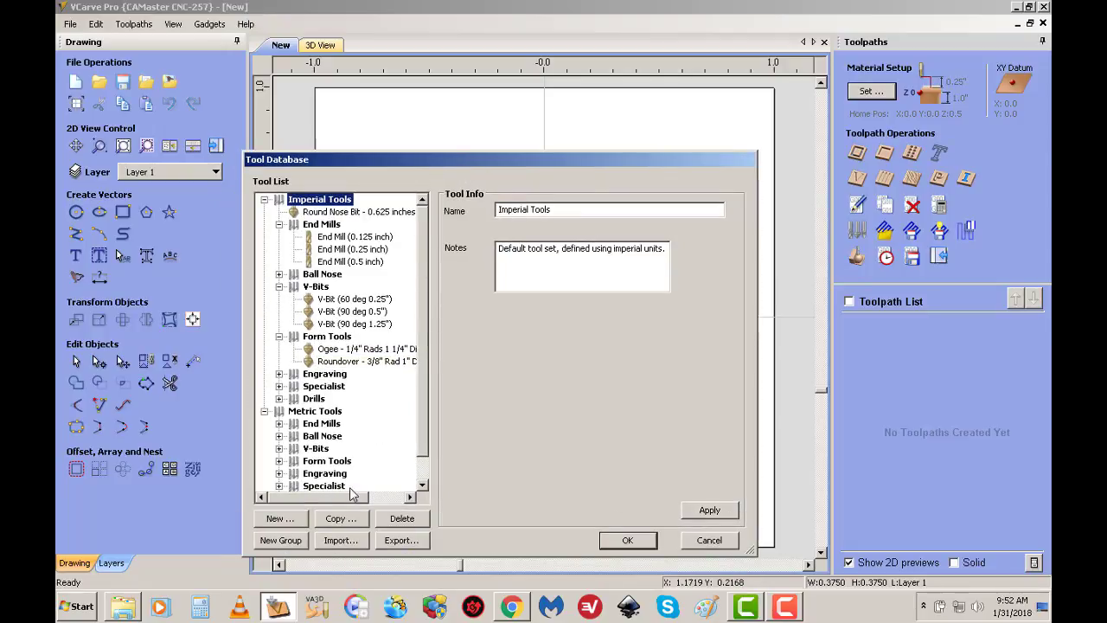
pyautogui.click(278, 518)
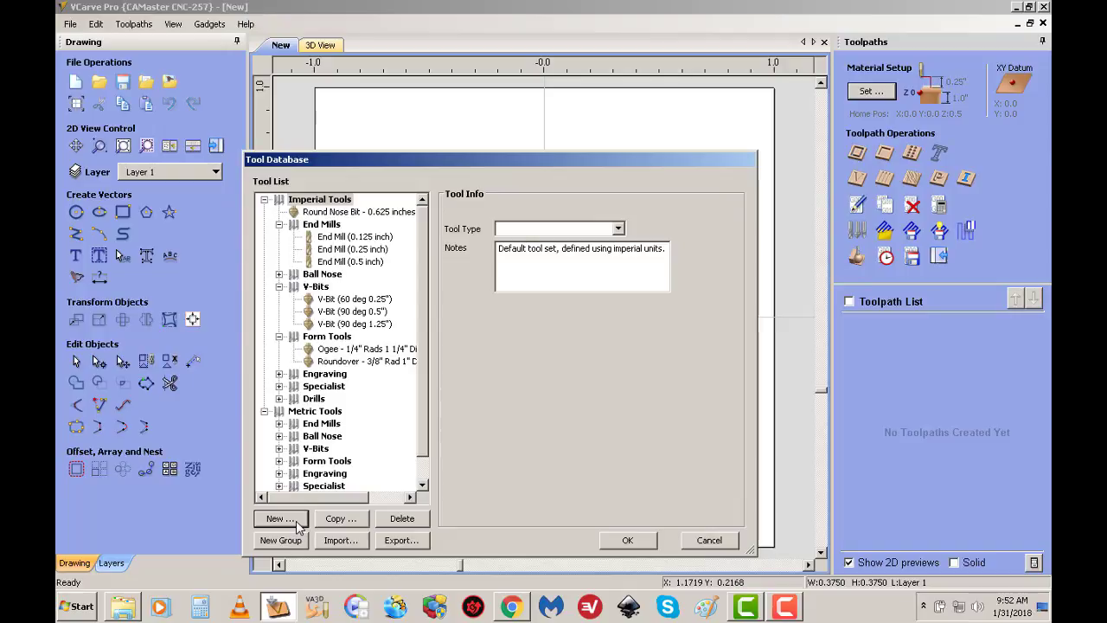
pyautogui.click(617, 230)
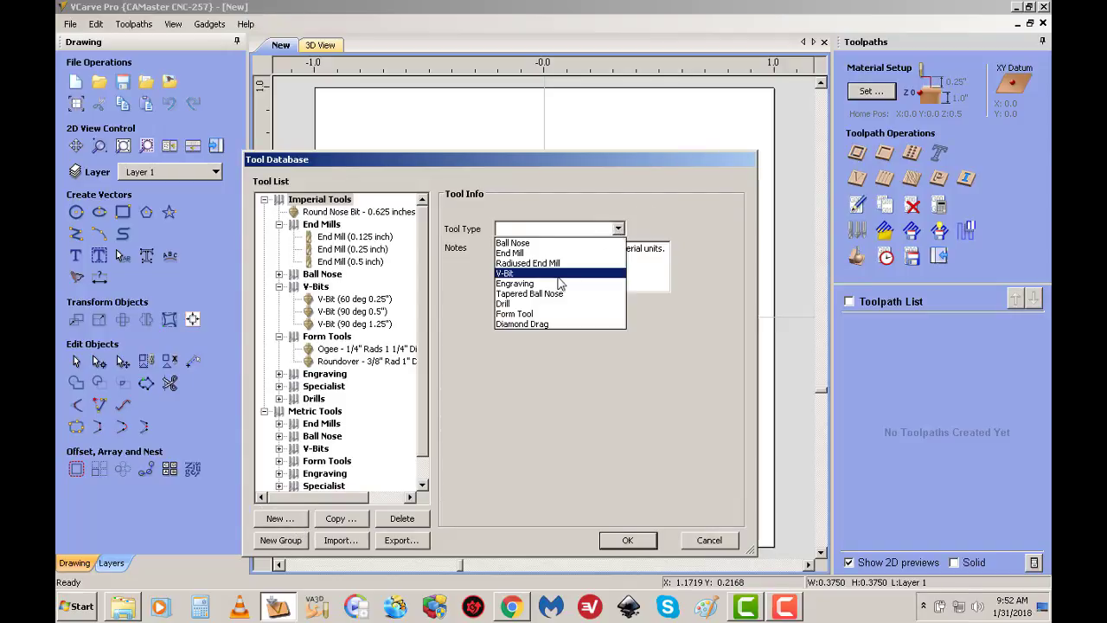
pyautogui.click(521, 314)
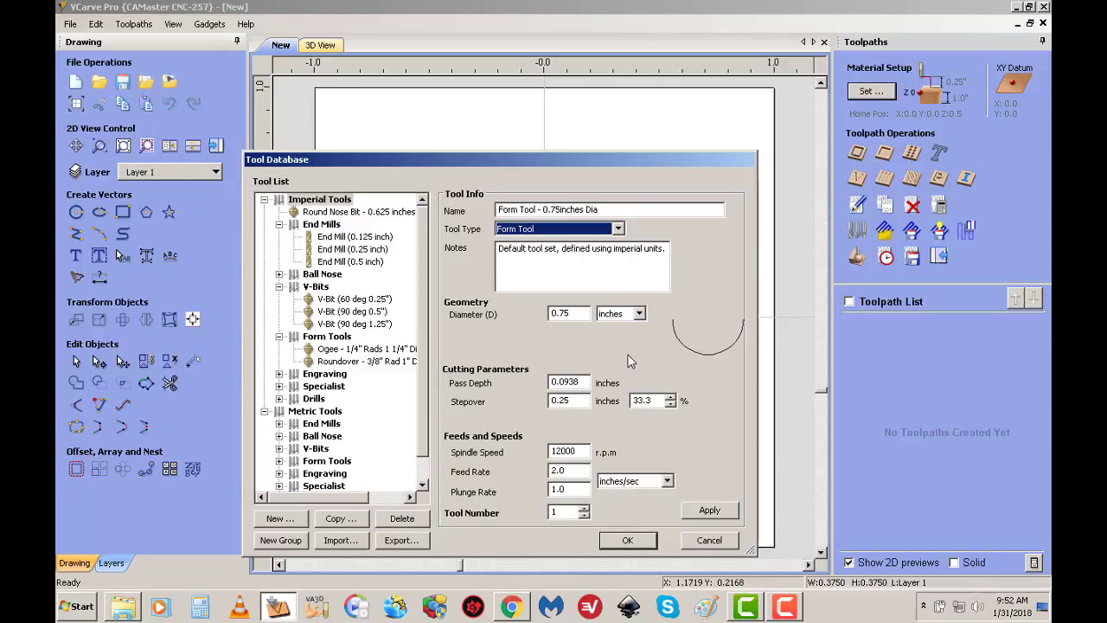
# Keep Form Tool as the tool type, add the new tool to the imperial list, and save the tool database
pyautogui.moveTo(637, 161); pyautogui.dragTo(373, 121)
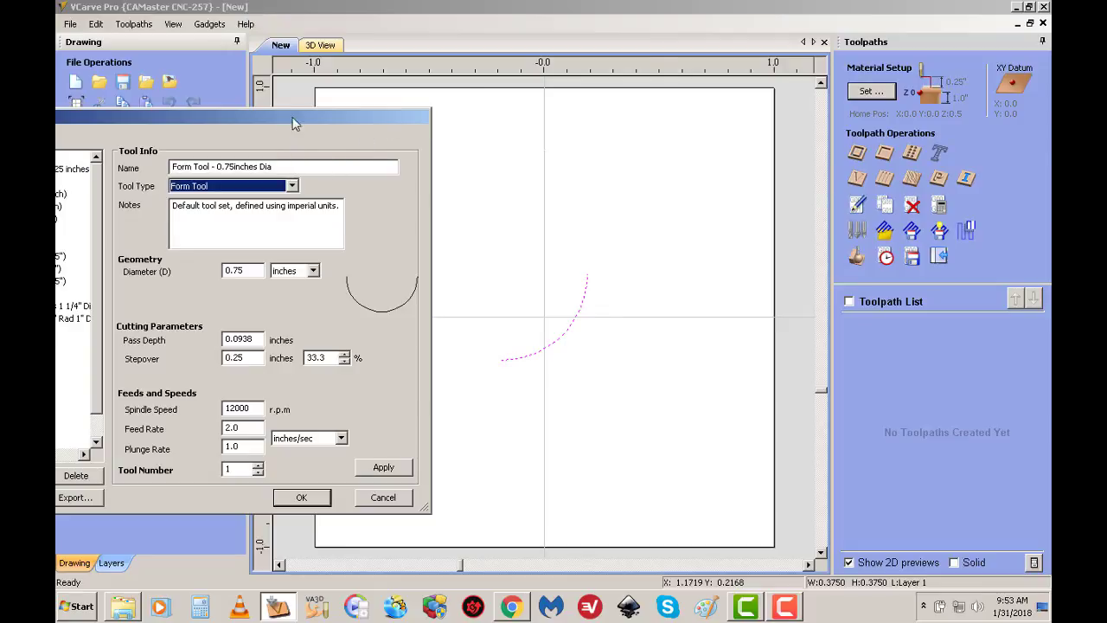
pyautogui.moveTo(292, 123); pyautogui.dragTo(551, 98)
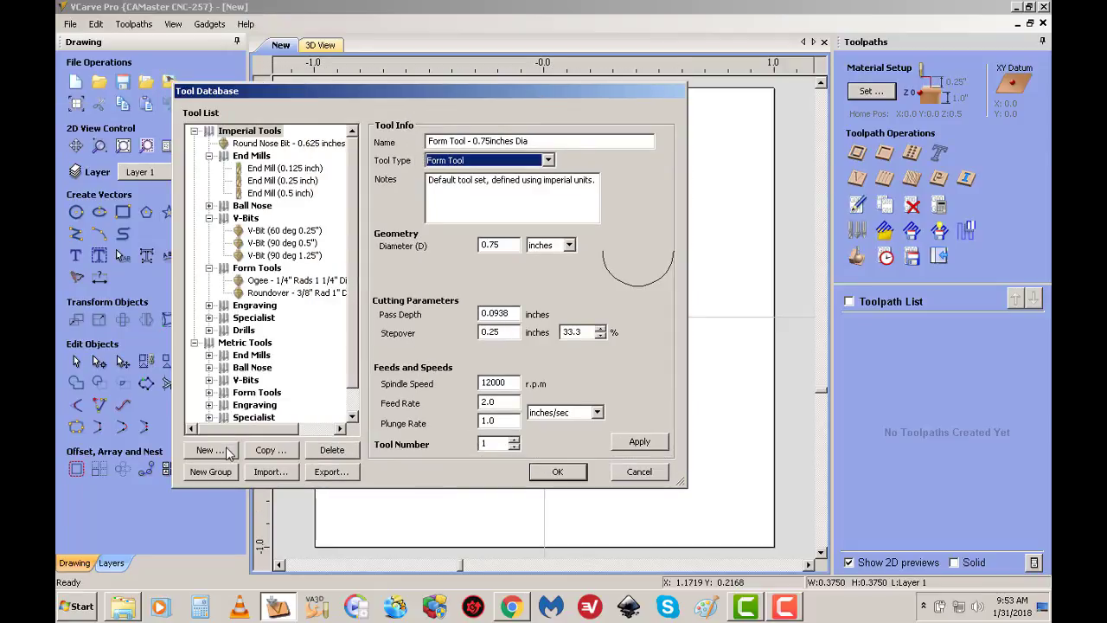
pyautogui.click(547, 161)
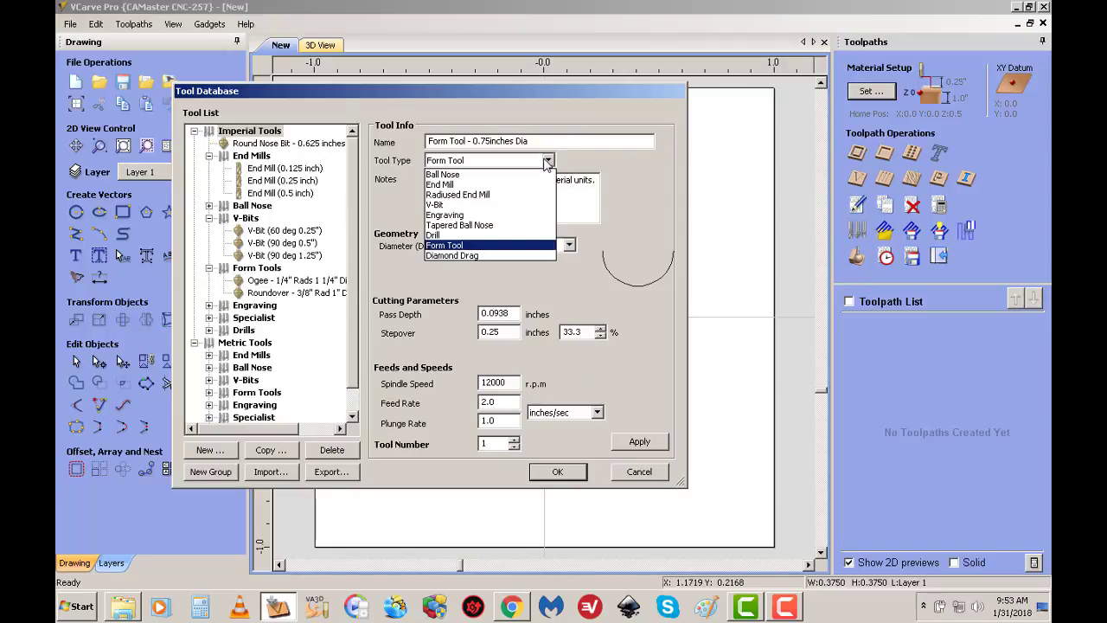
pyautogui.click(446, 245)
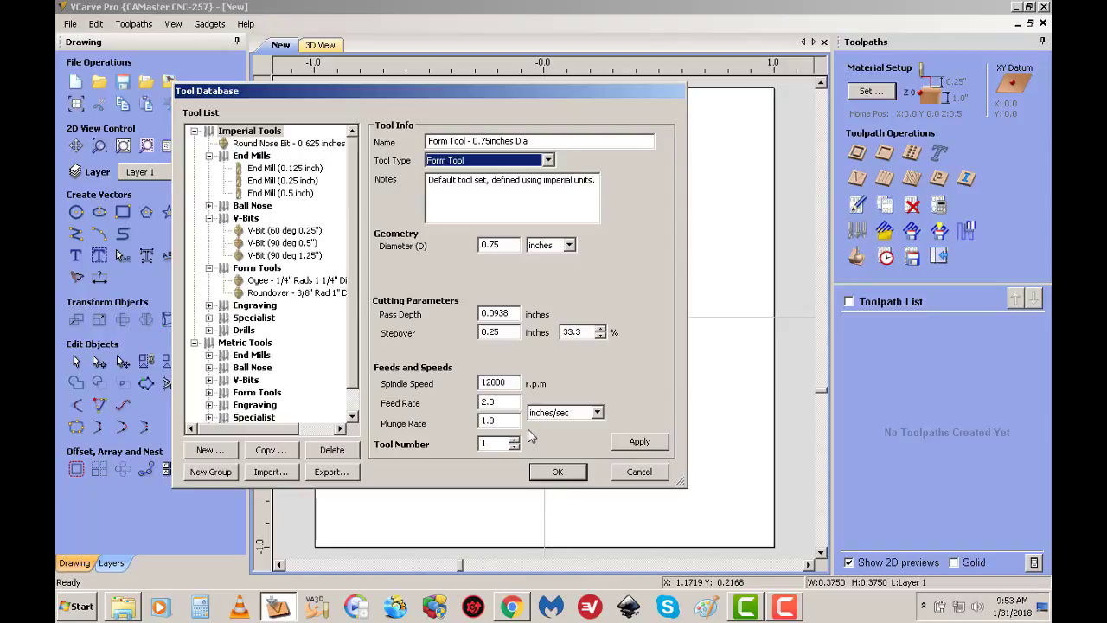
pyautogui.click(638, 443)
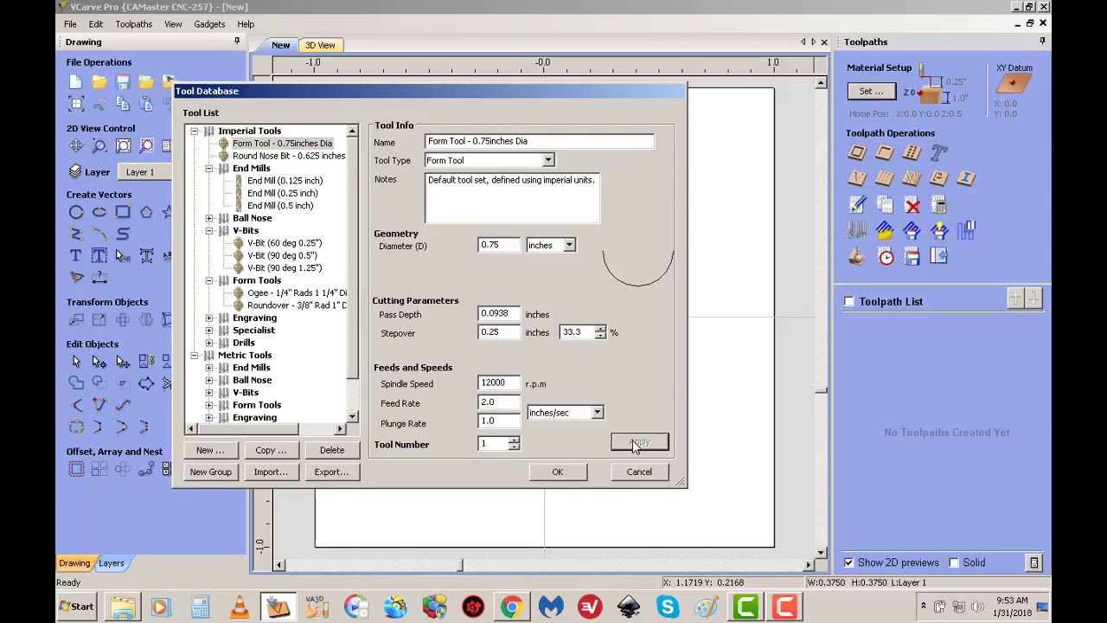
pyautogui.click(567, 473)
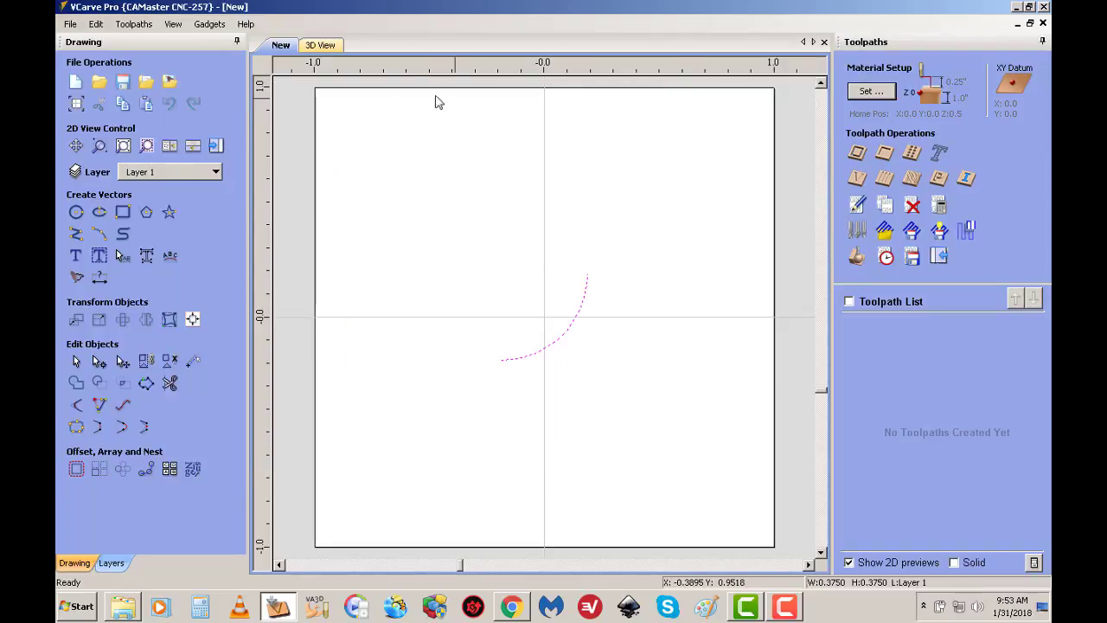
# Reopen the tool database and rename the new 0.75 inch form tool as "Round Nose - 0.75 inches Dia"
pyautogui.click(857, 230)
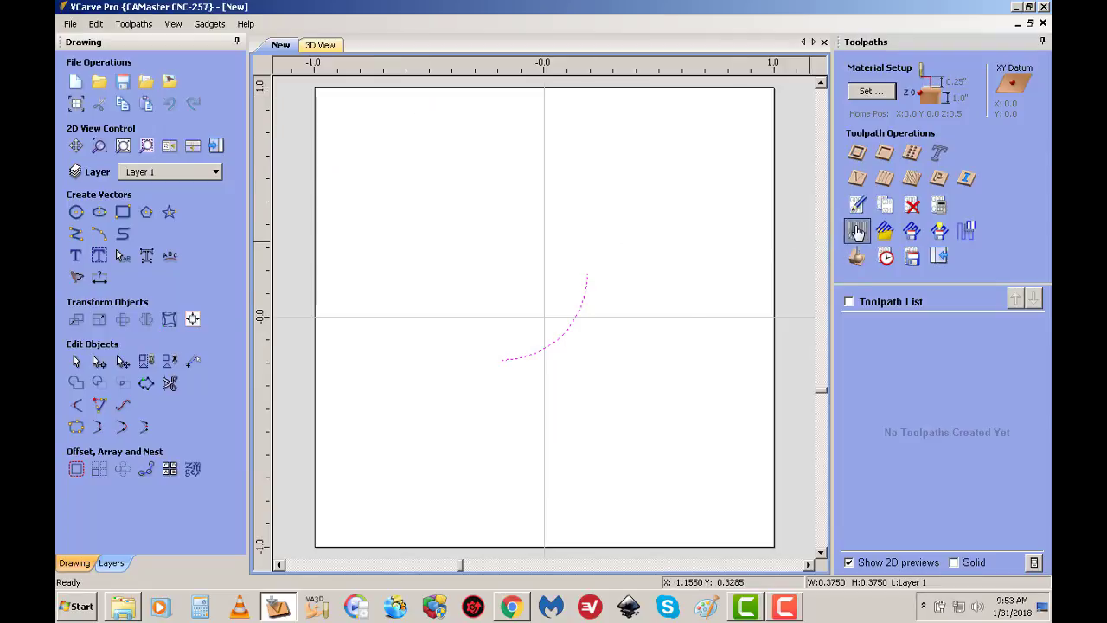
pyautogui.click(259, 144)
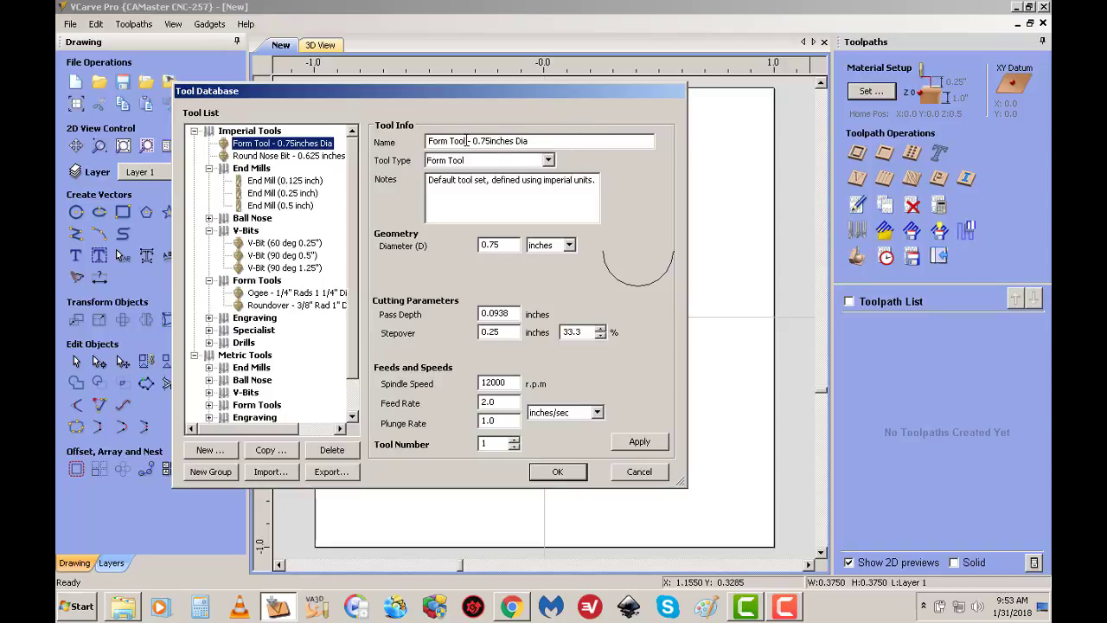
pyautogui.moveTo(467, 141); pyautogui.dragTo(427, 142)
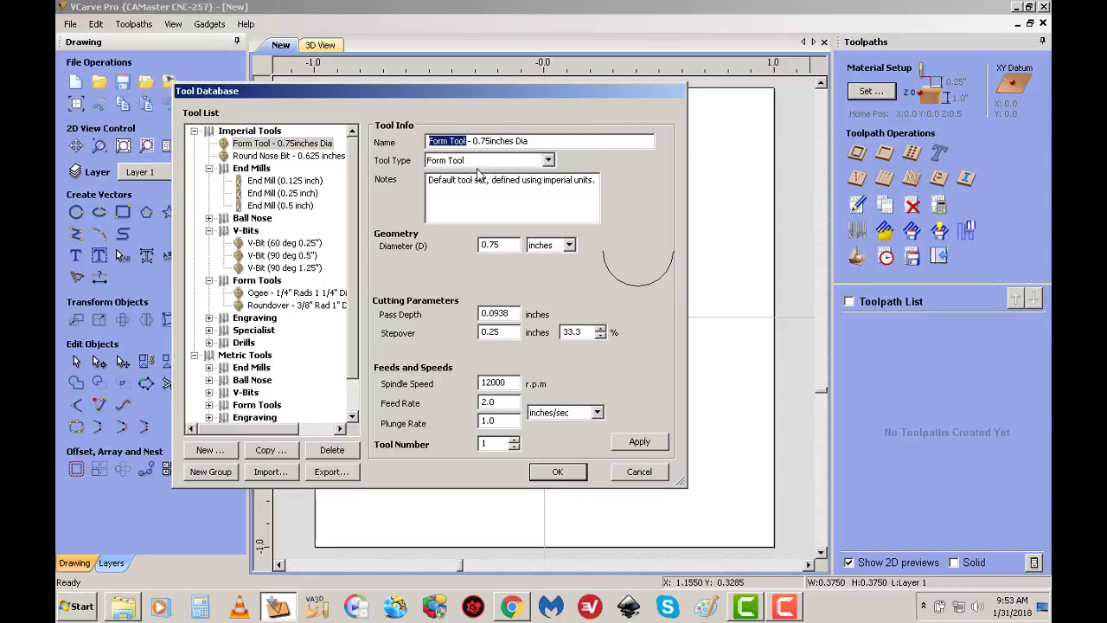
pyautogui.write('Round Nose')
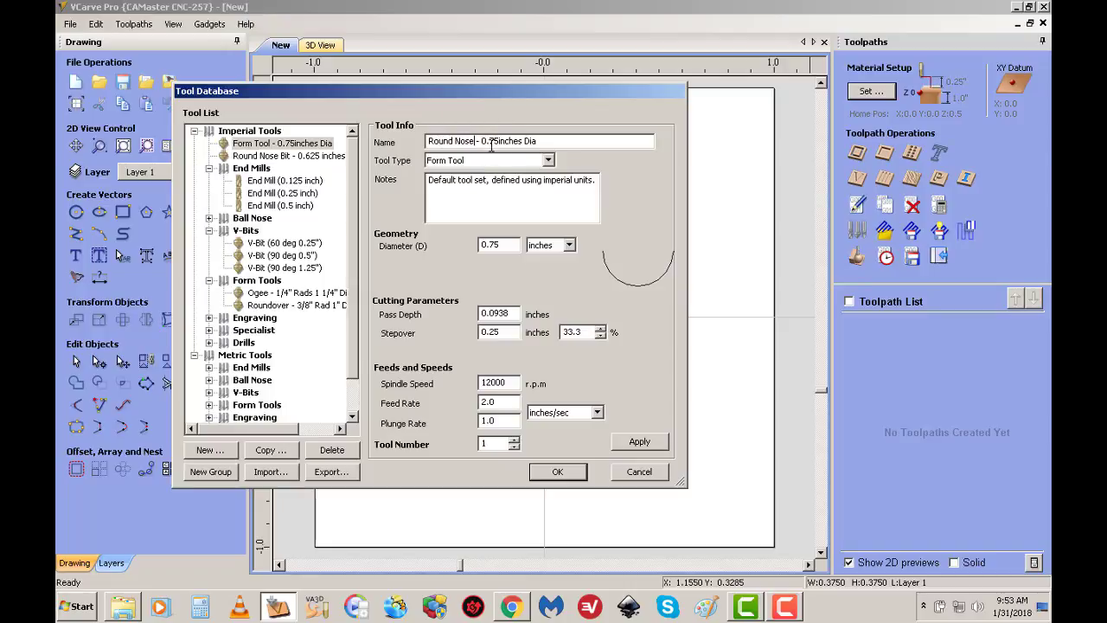
pyautogui.click(499, 141)
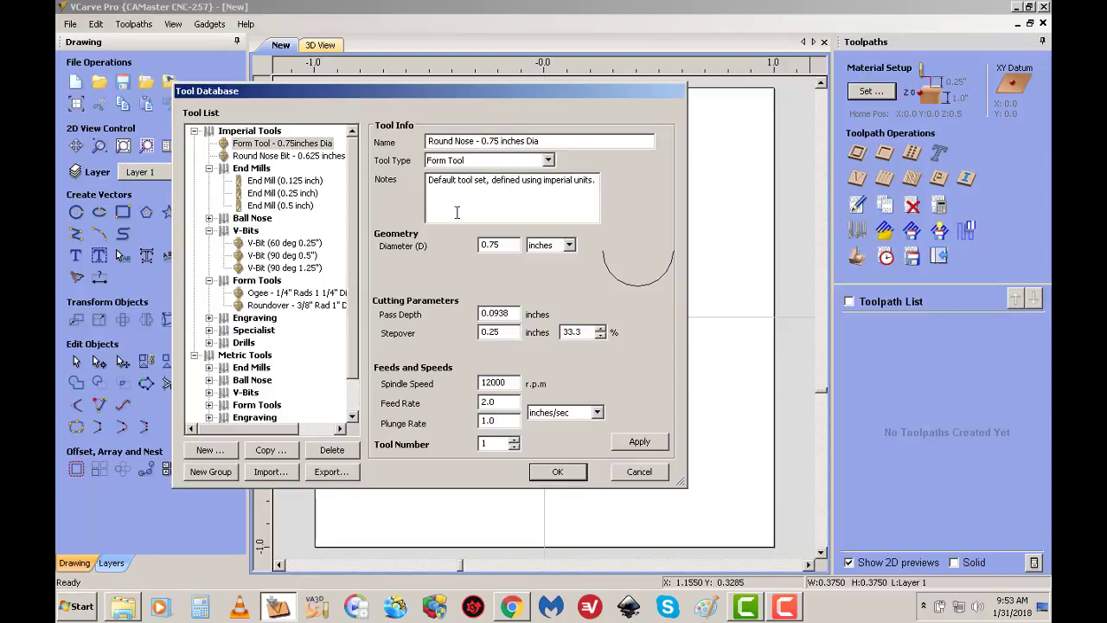
# Replace the tool's notes with three lines: ".750 X3/8" cut depth", "Flute Job" and "Aggrevation Boards"
pyautogui.moveTo(433, 184); pyautogui.dragTo(610, 207)
pyautogui.press('Delete')
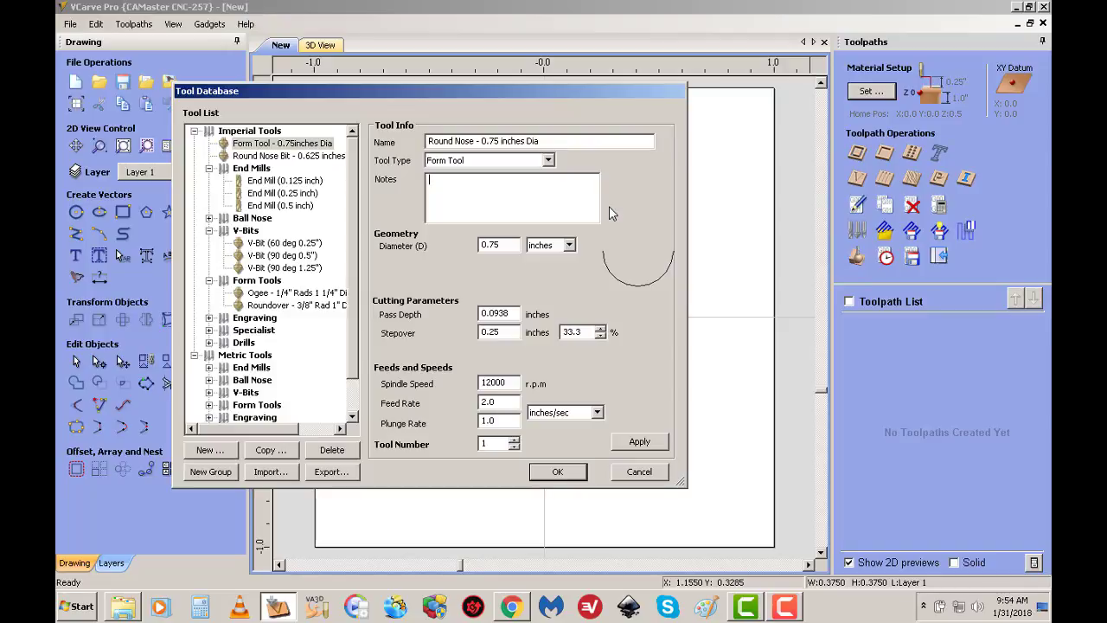
pyautogui.write('.750')
pyautogui.write(' X')
pyautogui.write('3/8')
pyautogui.write('" cut depth')
pyautogui.write('Flute Job ')
pyautogui.write('Aggrevation Boards')
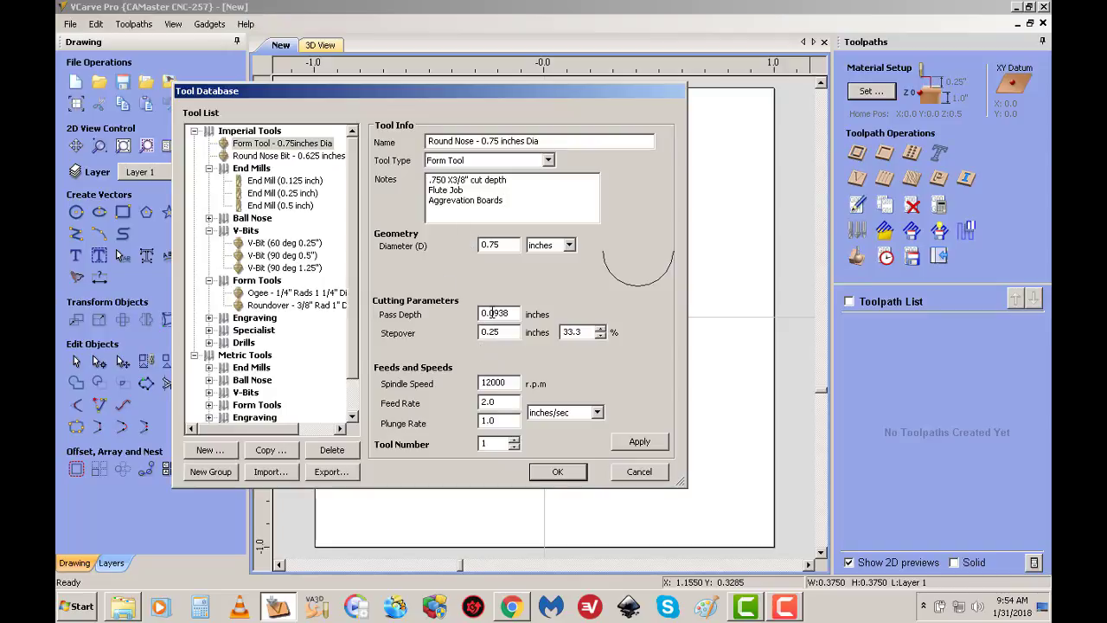
# Set the round nose tool's pass depth to 0.125 inches, apply the changes and save the tool database
pyautogui.moveTo(495, 313); pyautogui.dragTo(577, 311)
pyautogui.press('BackSpace')
pyautogui.press('BackSpace')
pyautogui.click(627, 448)
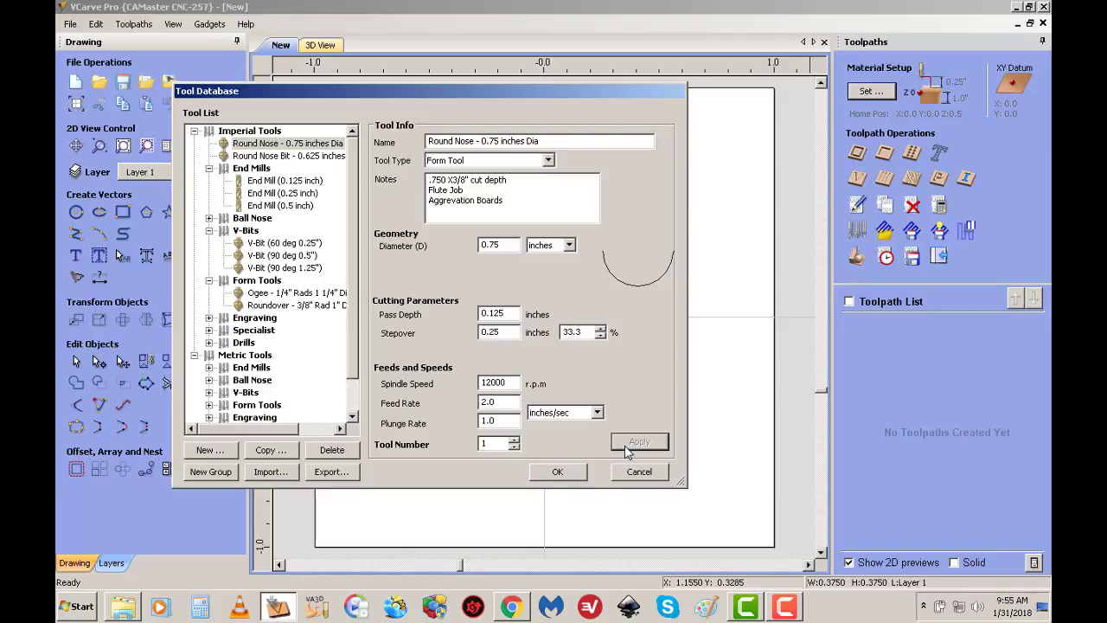
pyautogui.click(560, 475)
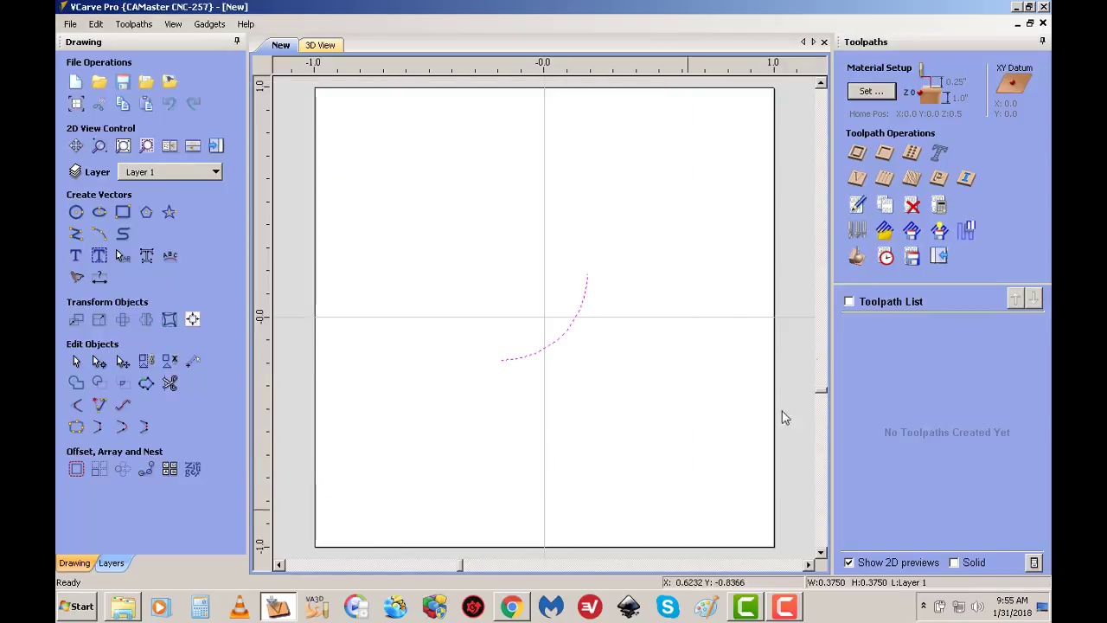
# Move the Round Nose - 0.75 inches Dia tool into the imperial Form Tools group and save the tool database
pyautogui.click(852, 252)
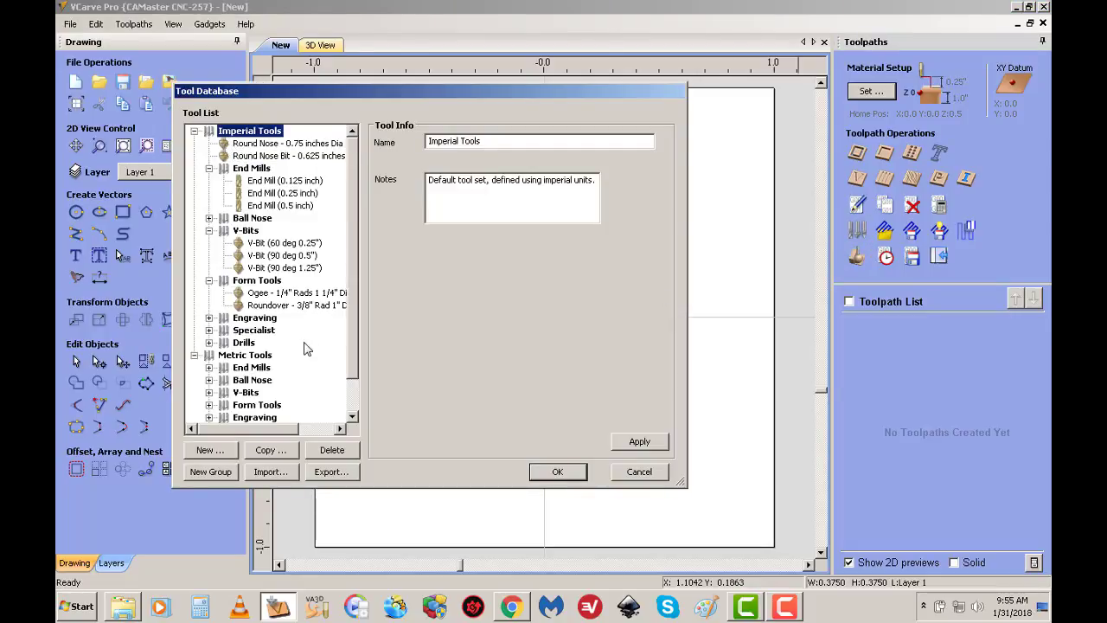
pyautogui.click(210, 331)
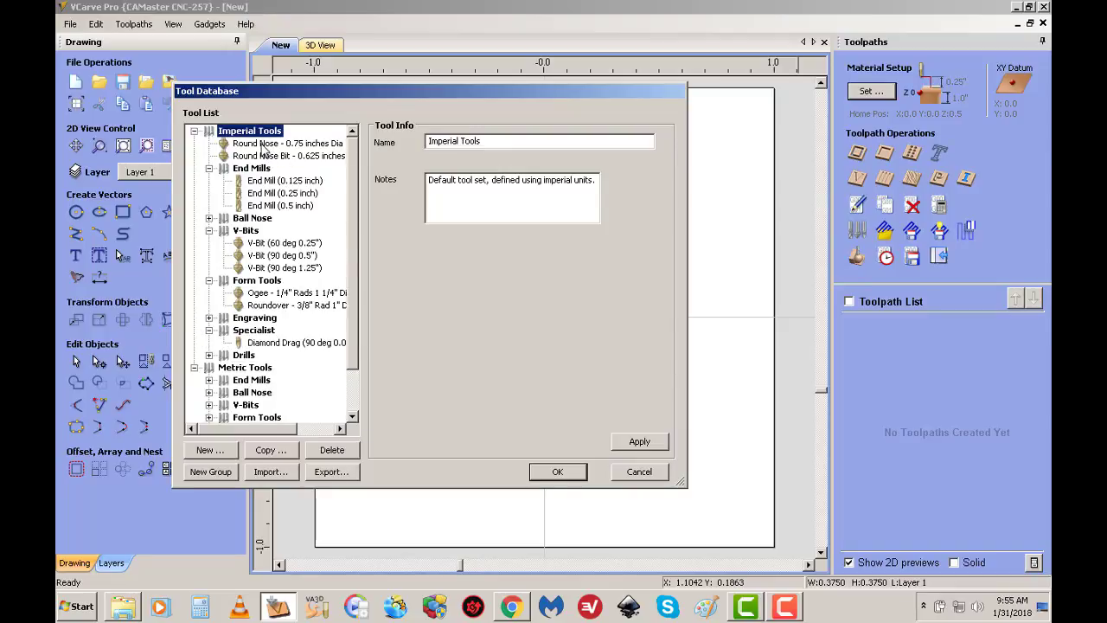
pyautogui.moveTo(261, 144); pyautogui.dragTo(235, 296)
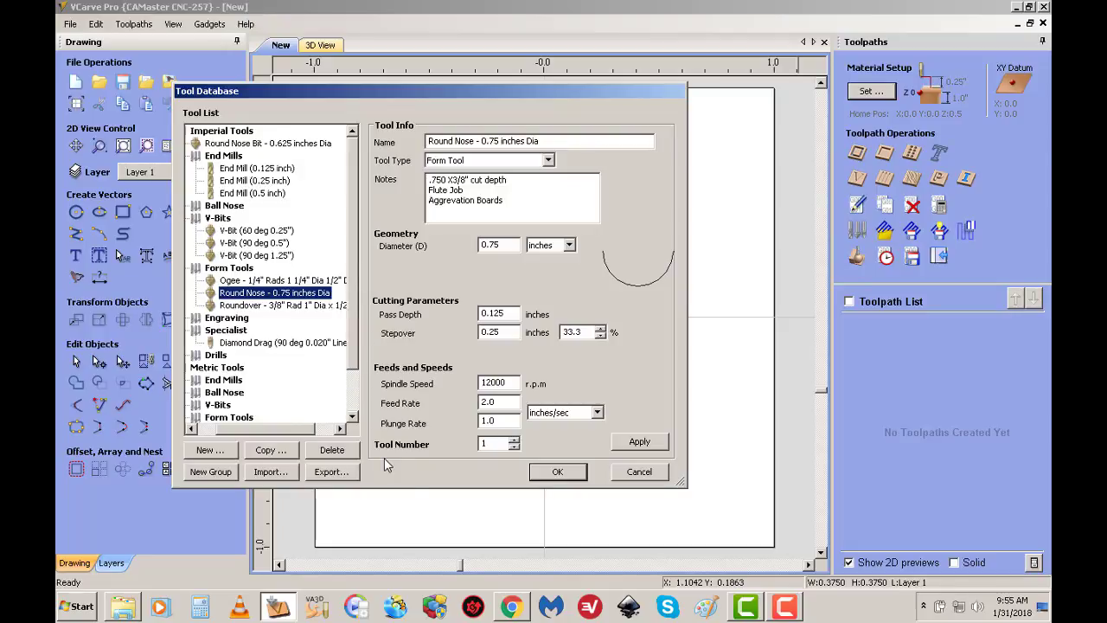
pyautogui.click(558, 471)
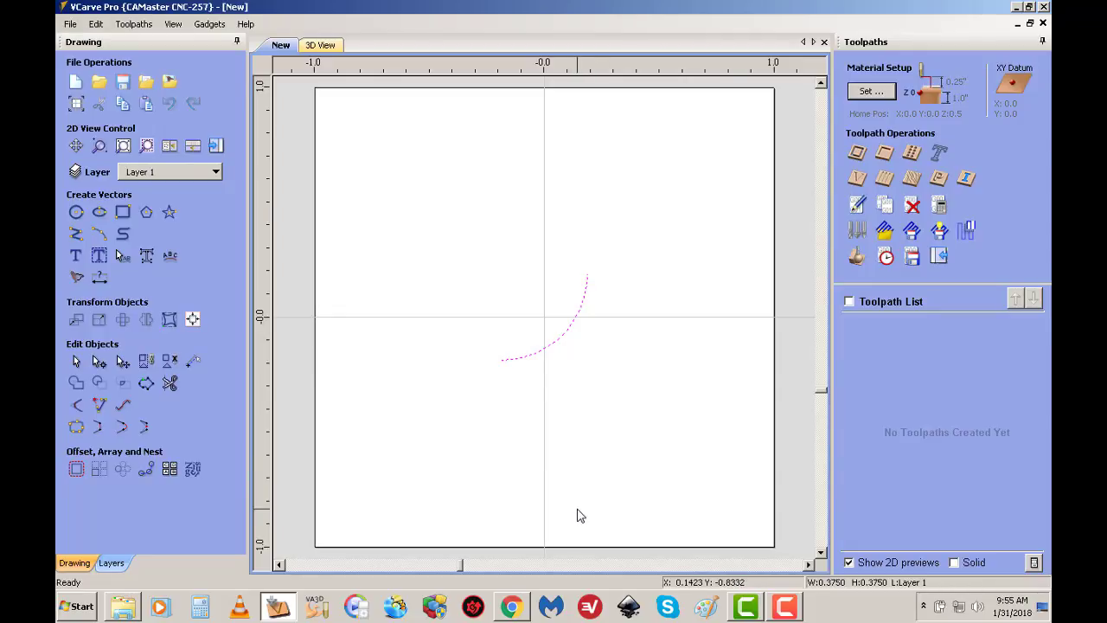
pyautogui.moveTo(794, 611)
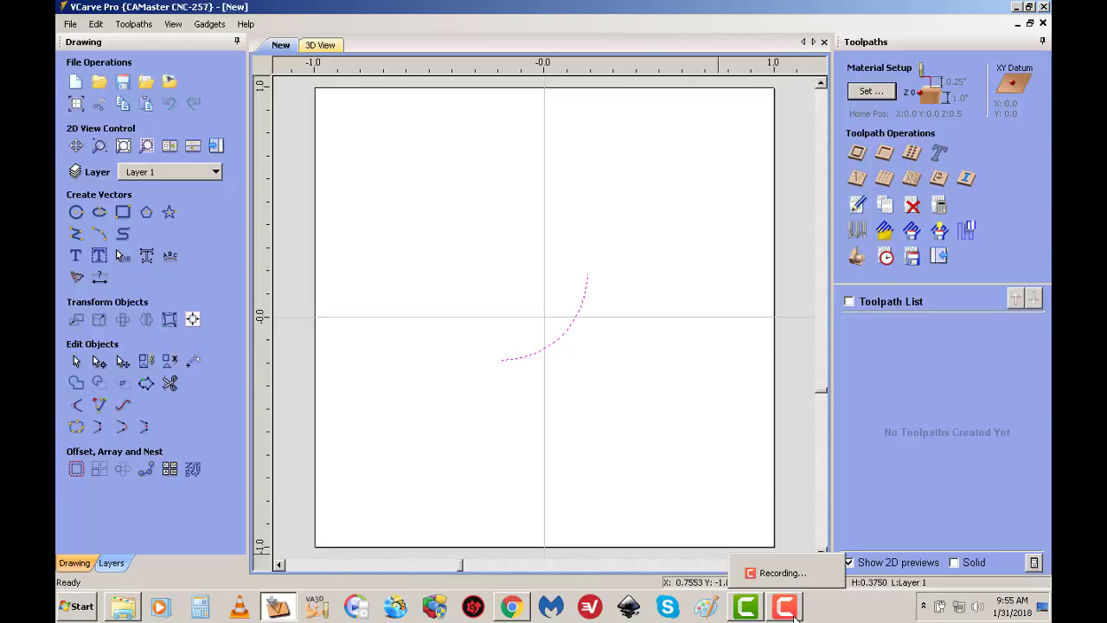